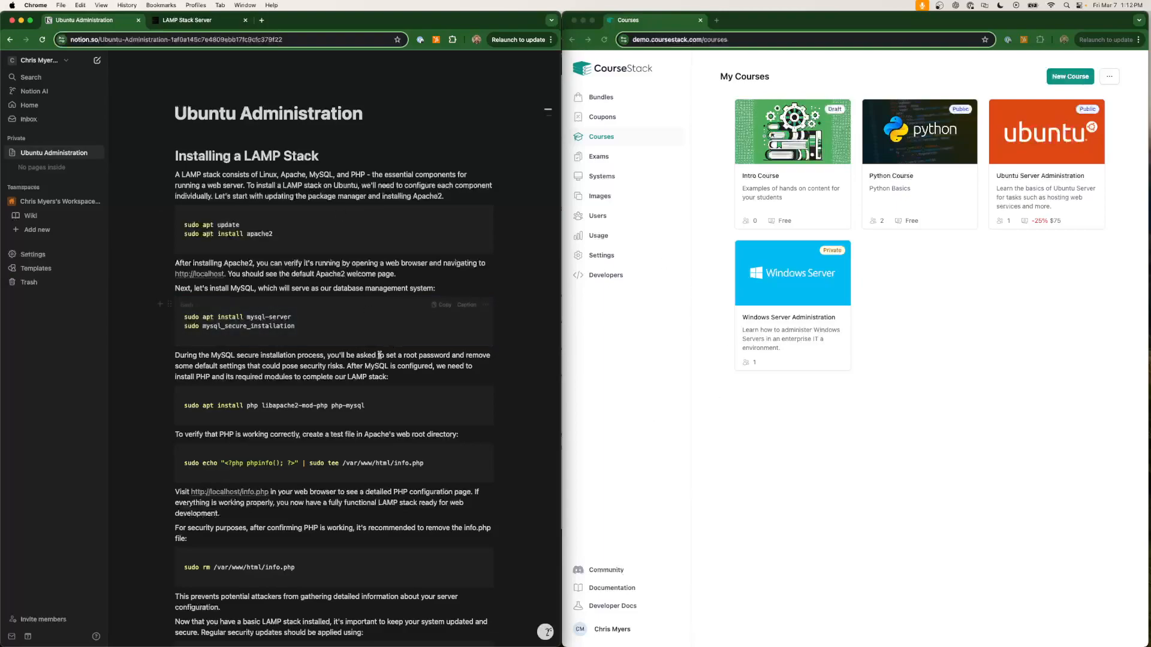
scroll(313, 331, down, 7)
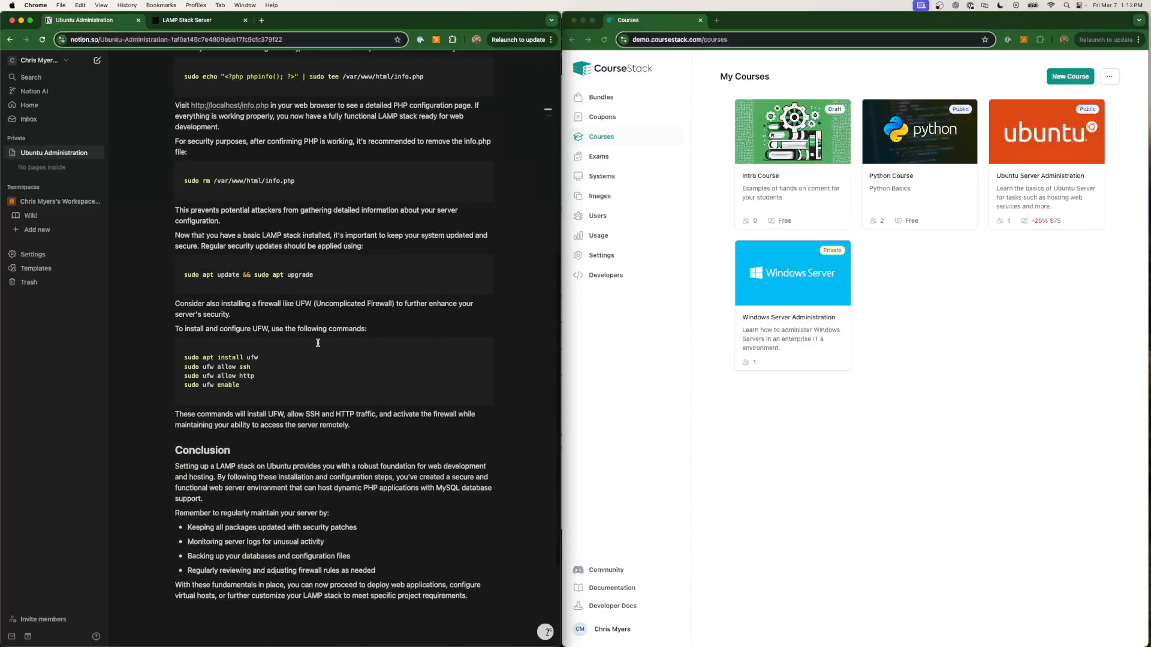
scroll(318, 339, up, 7)
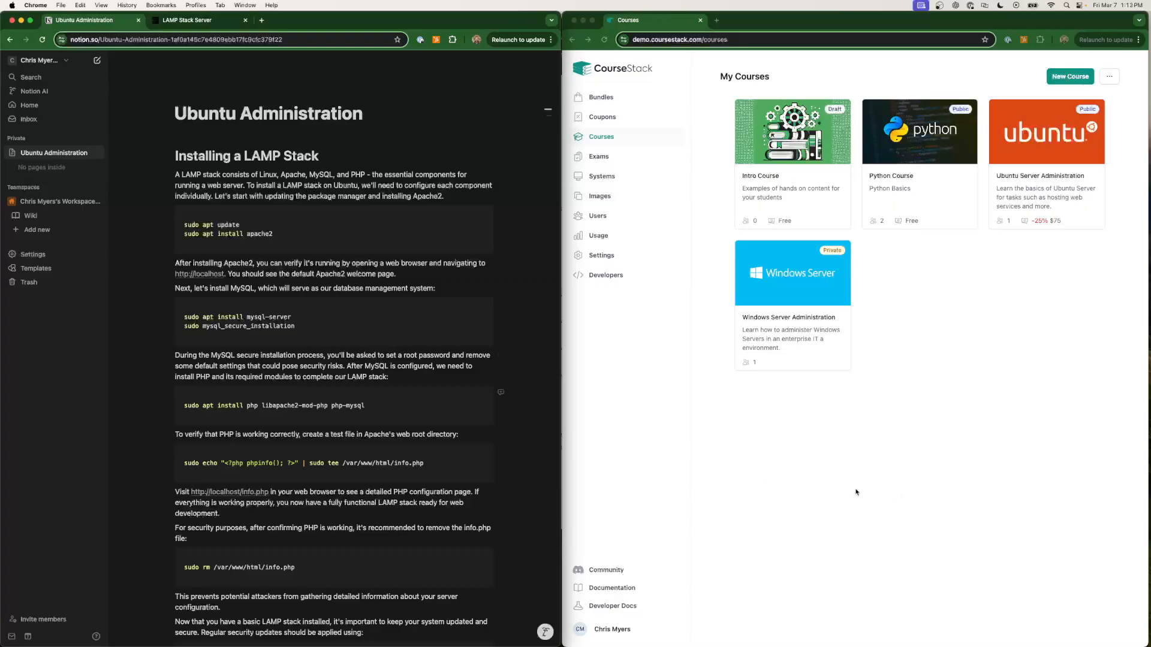
Create a course titled "Ubuntu Administration" with the description "Learn how to install and configure a LAMP Stack.".
click(784, 465)
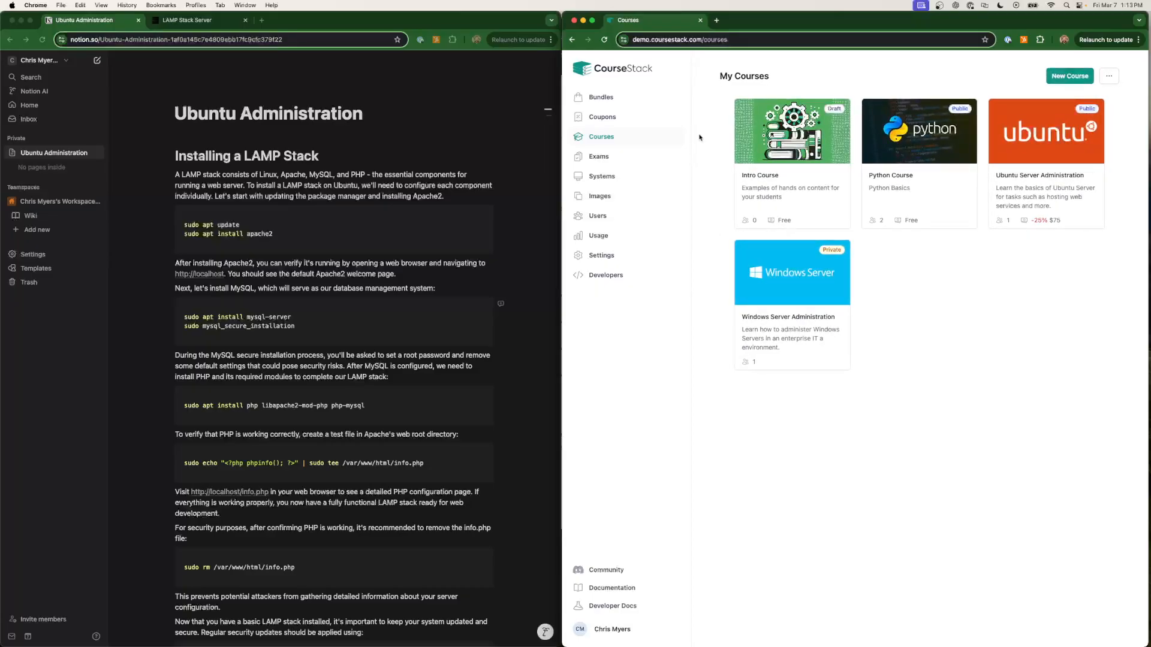
click(1067, 79)
click(968, 330)
text(Ubuntu Administration)
key(Tab)
text(Learn how to install and configure a LAMP S)
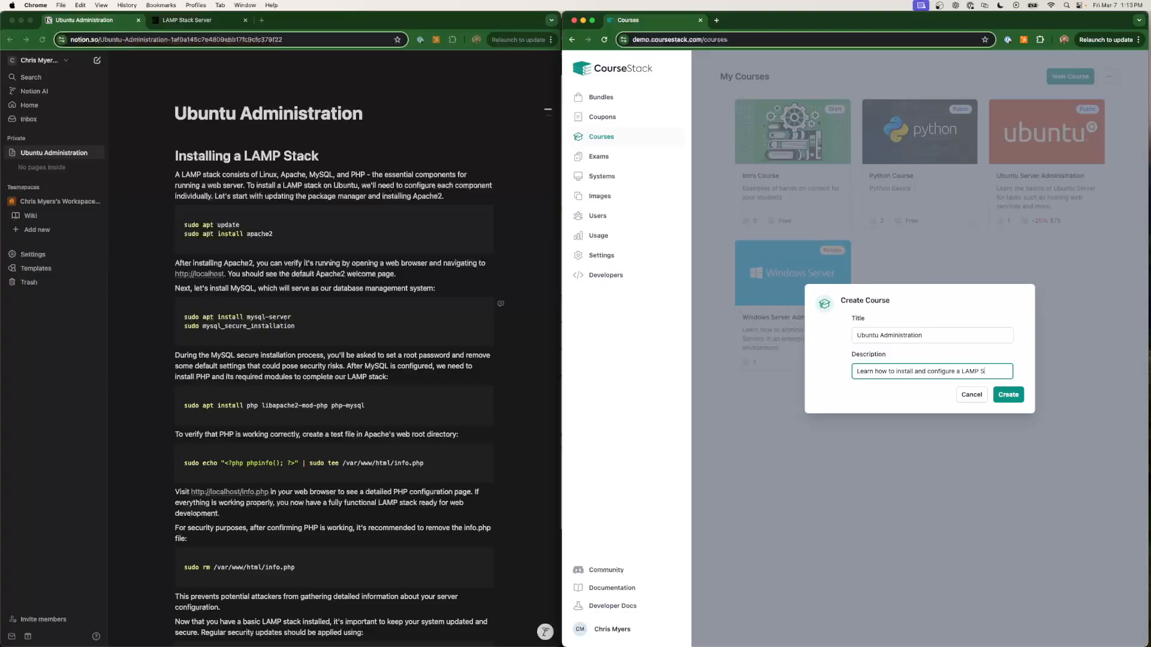
text(tack.)
click(1008, 394)
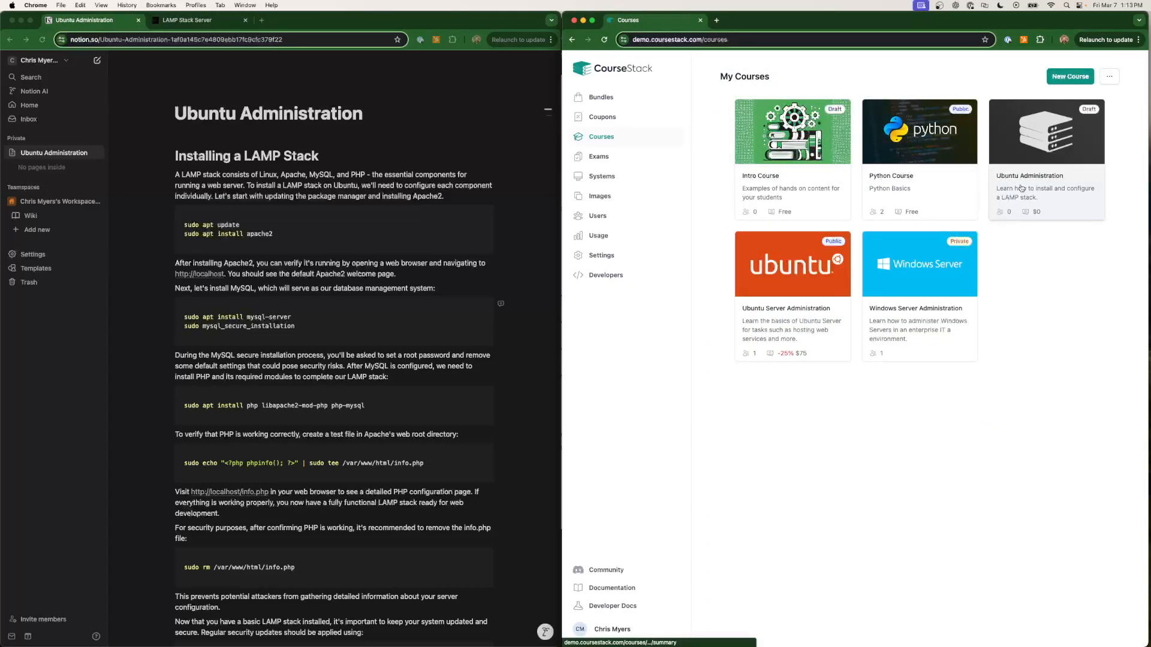
Open the new Ubuntu Administration course and start editing its content.
click(1038, 208)
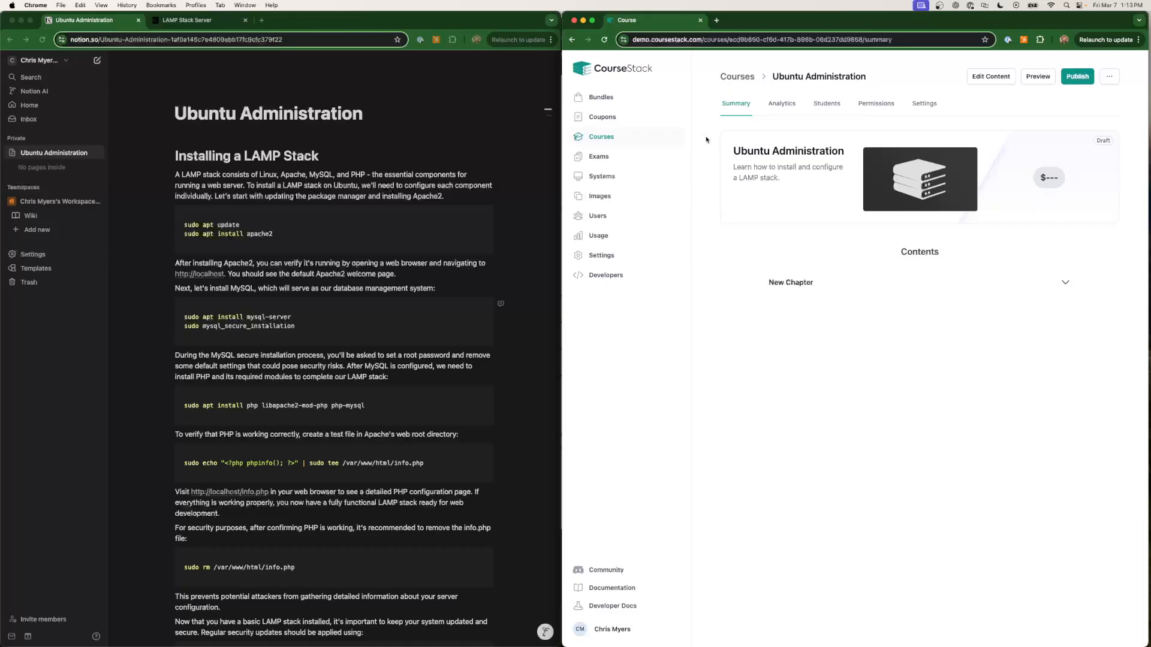
click(793, 282)
click(994, 78)
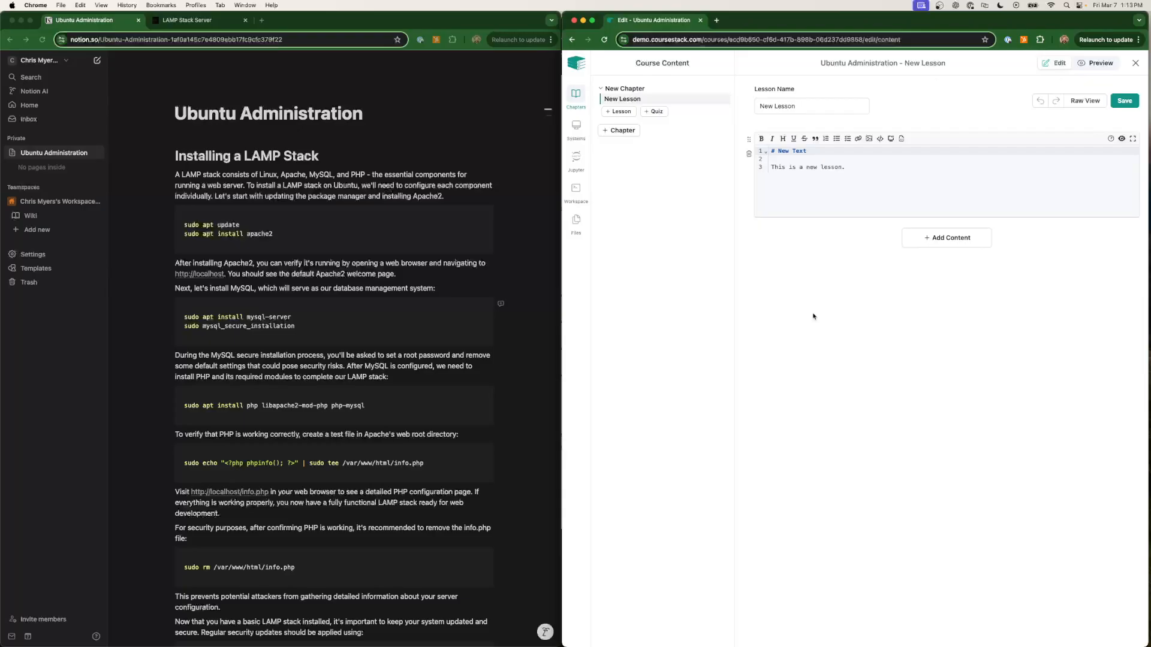
click(848, 180)
key(super+a)
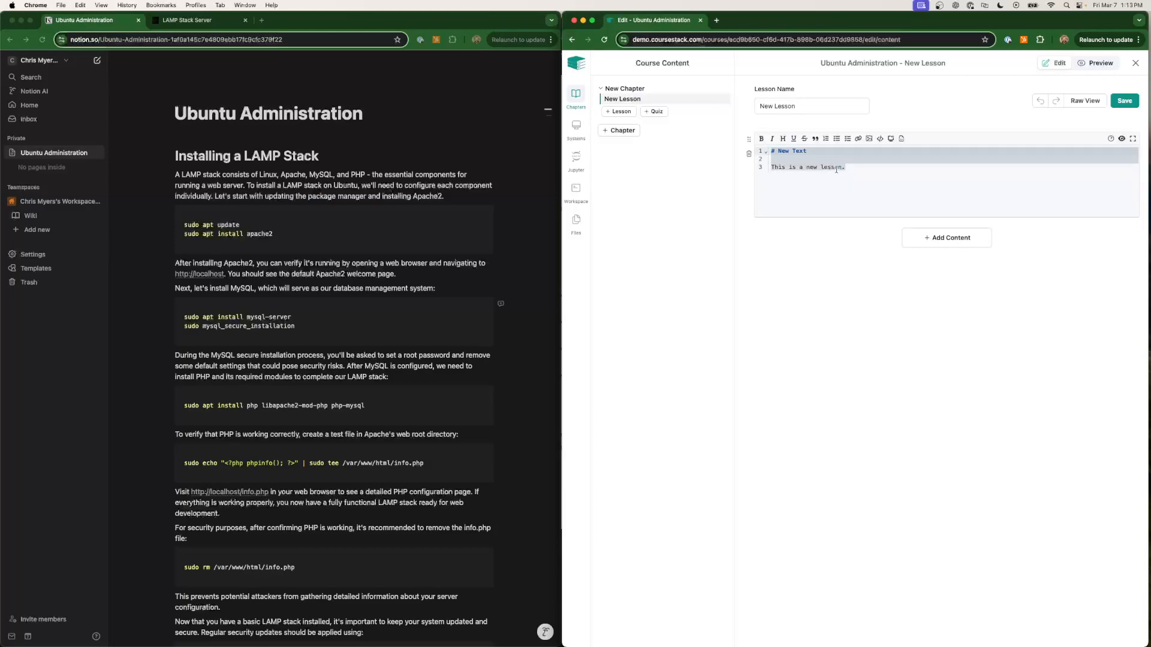
click(841, 169)
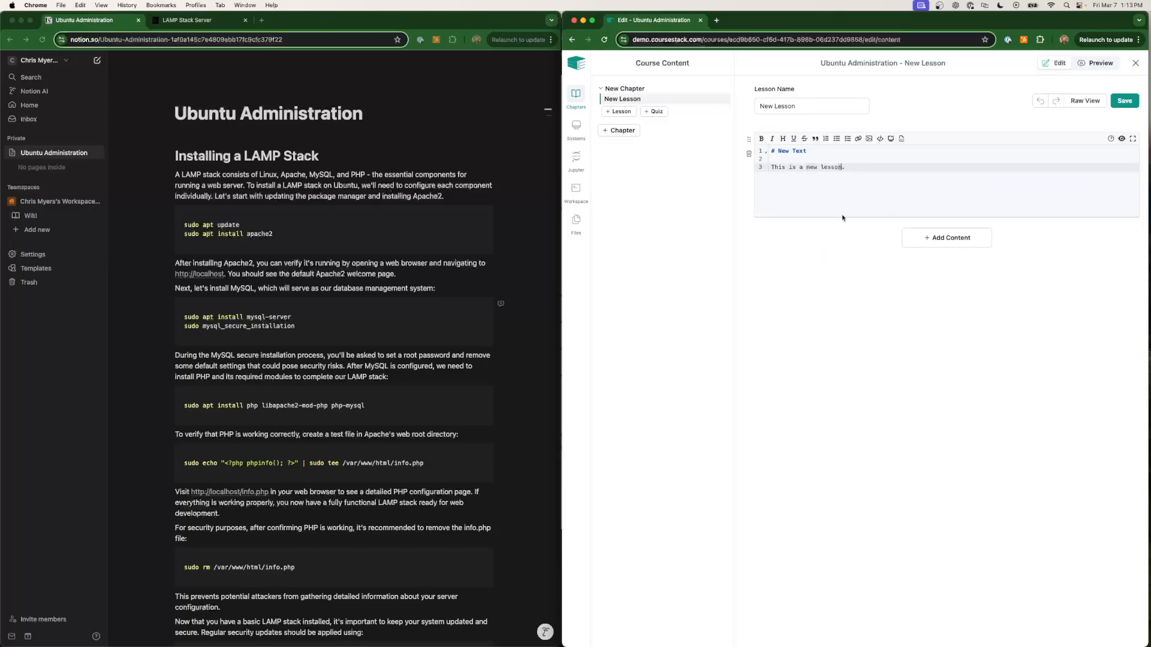
click(957, 244)
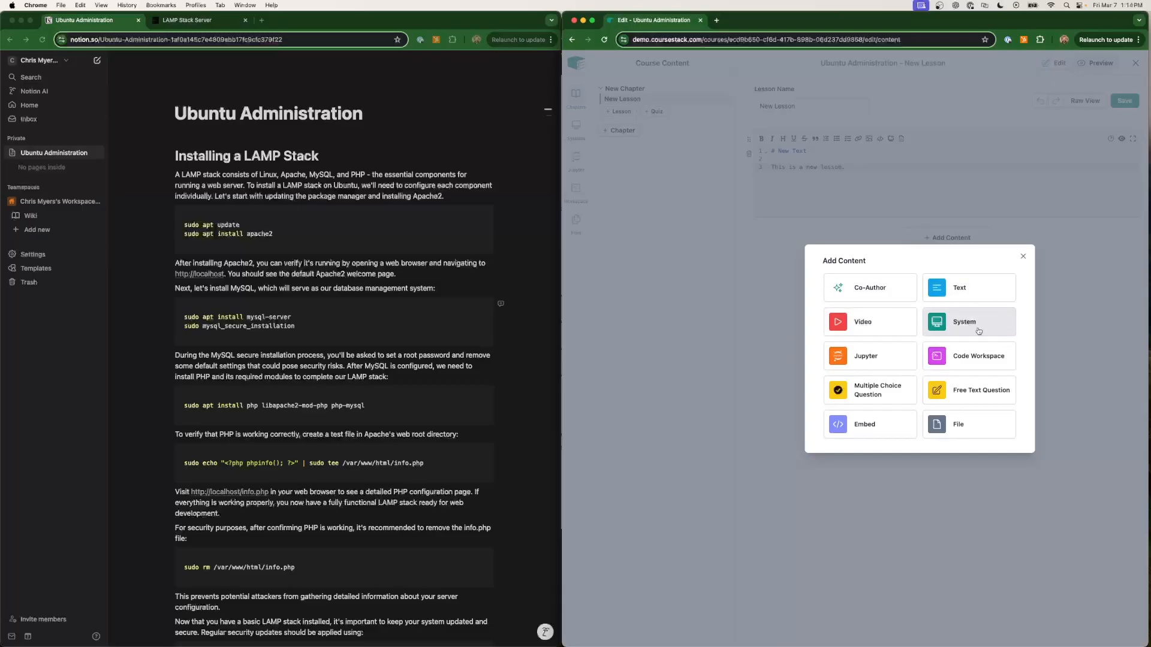
click(1023, 256)
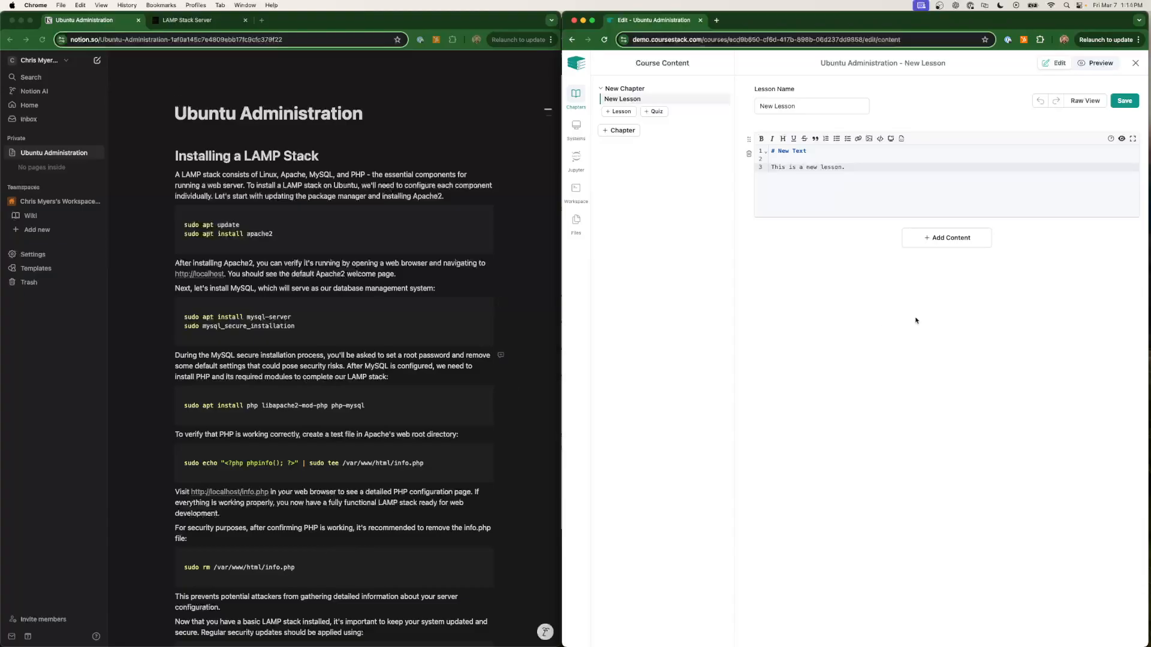
key(super+a)
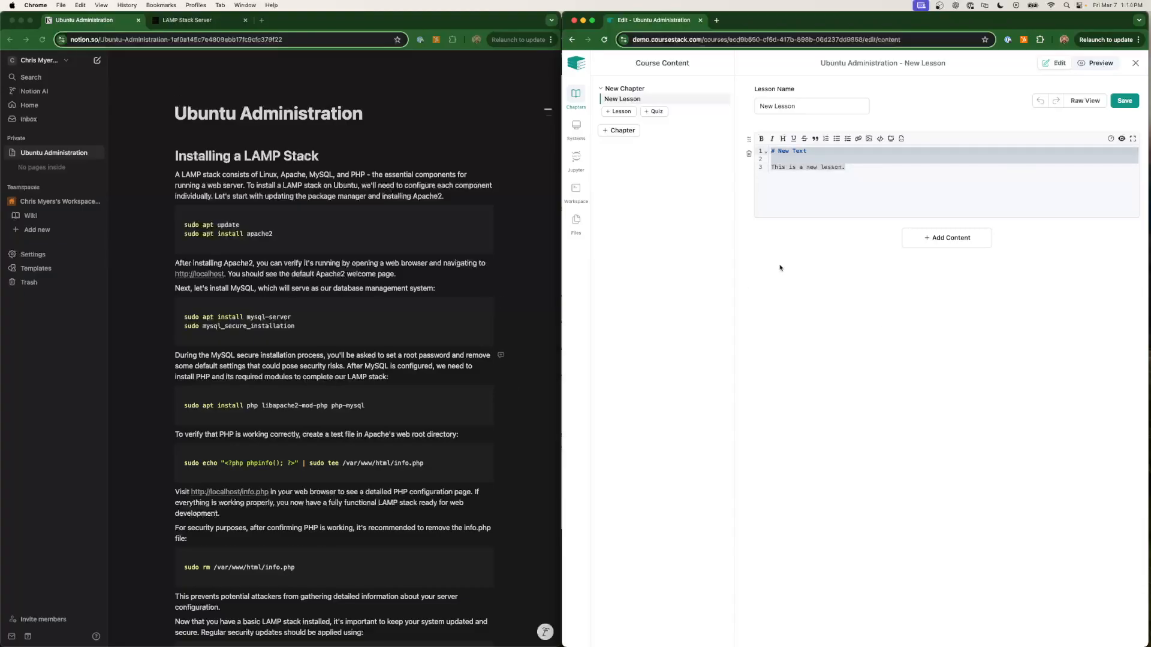
Rename the course's first chapter as "Ubuntu Administration".
double_click(639, 87)
text(Ubuntu Administration)
key(Return)
Copy the heading "Installing a LAMP Stack" from the Notion page, use it as the new lesson's name, and save the lesson.
click(331, 155)
triple_click(194, 155)
key(super+c)
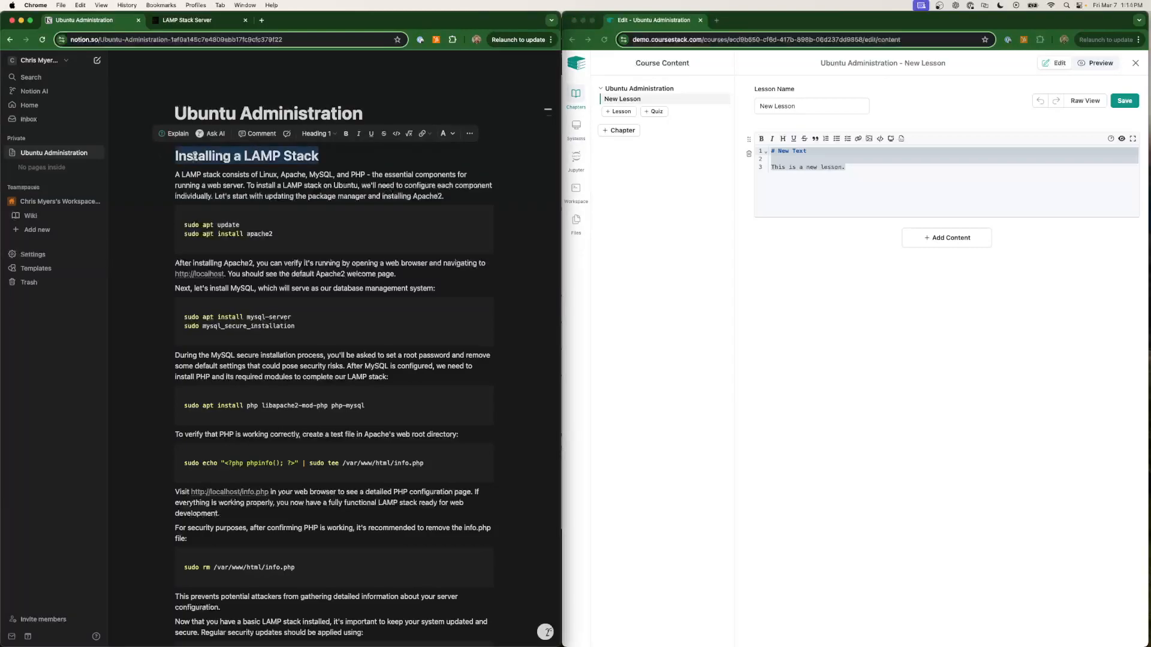
click(632, 99)
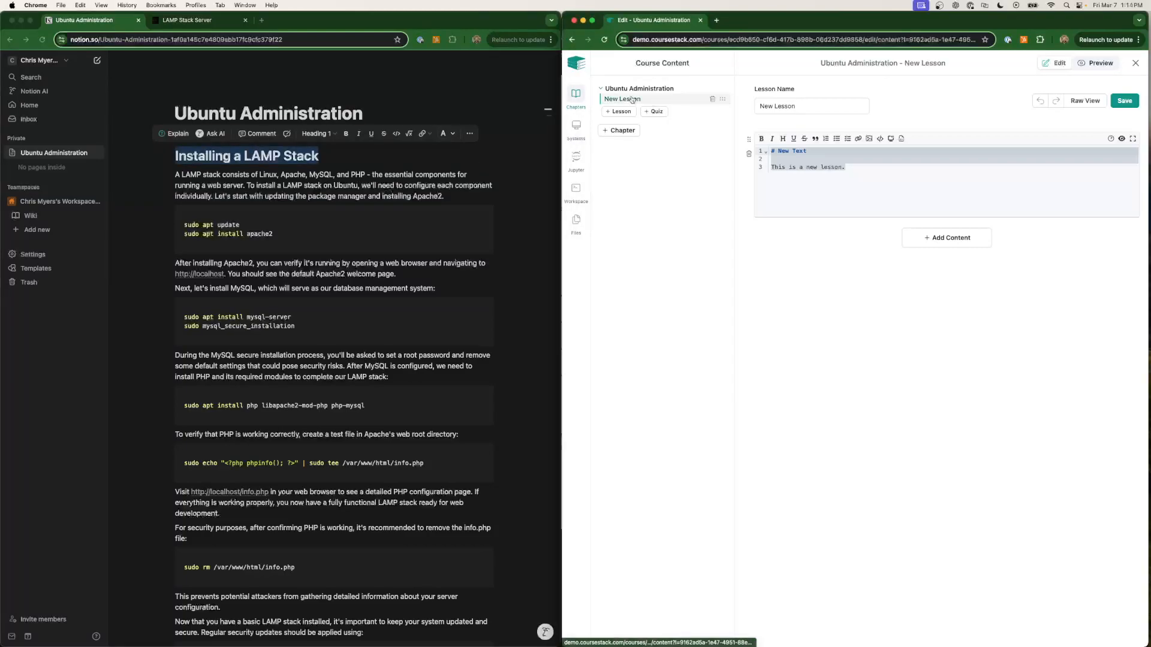
triple_click(821, 107)
key(super+v)
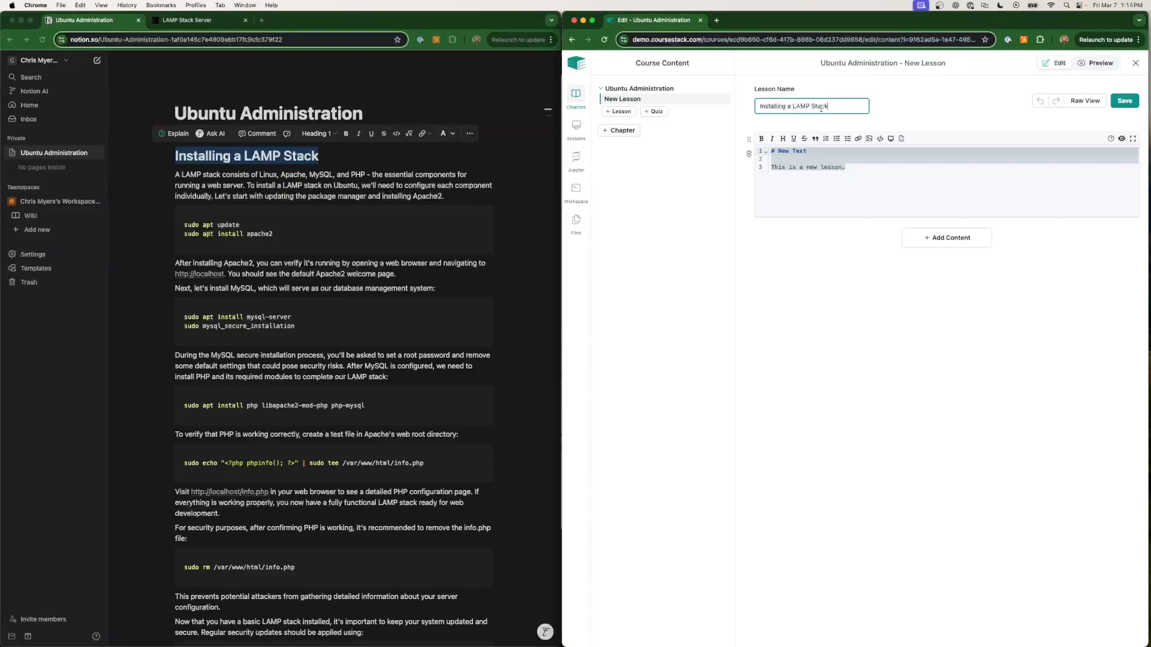
click(1129, 103)
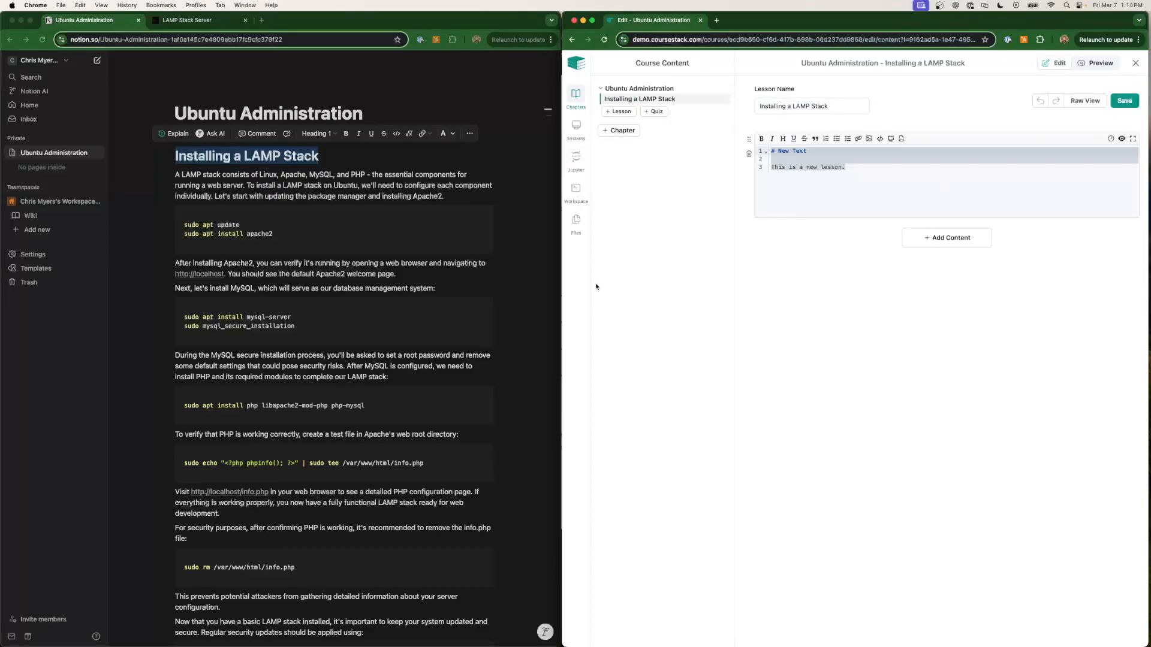
Select and copy the whole Notion page text from the "Installing a LAMP Stack" heading to the end of the Conclusion.
click(403, 360)
scroll(402, 358, down, 10)
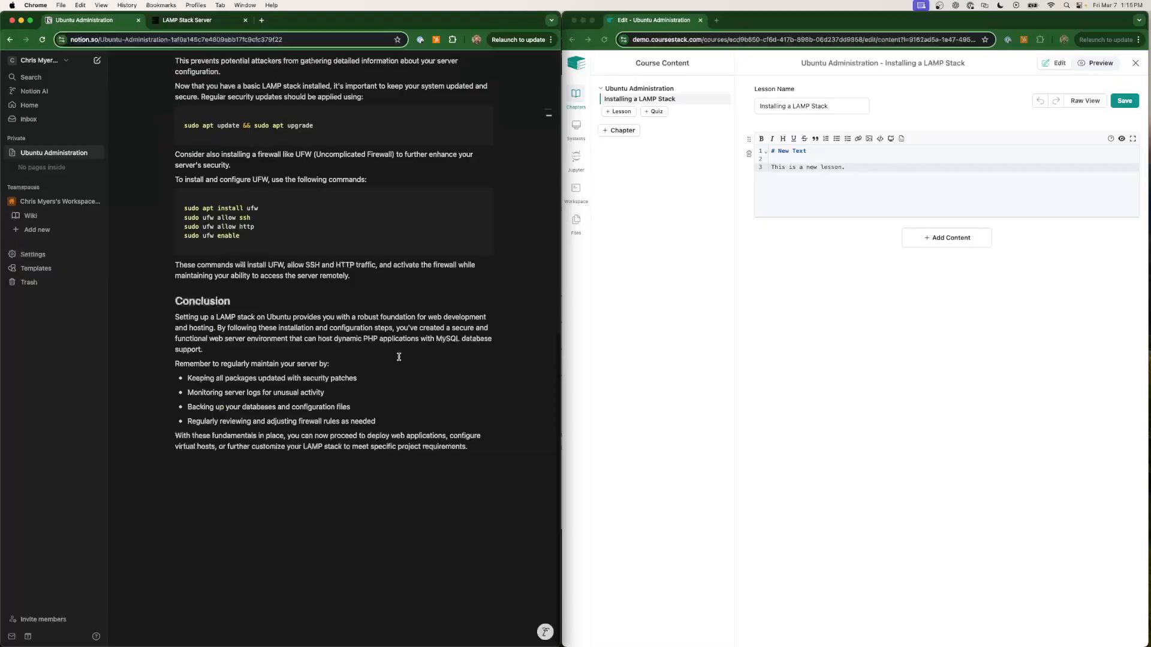
scroll(402, 357, up, 10)
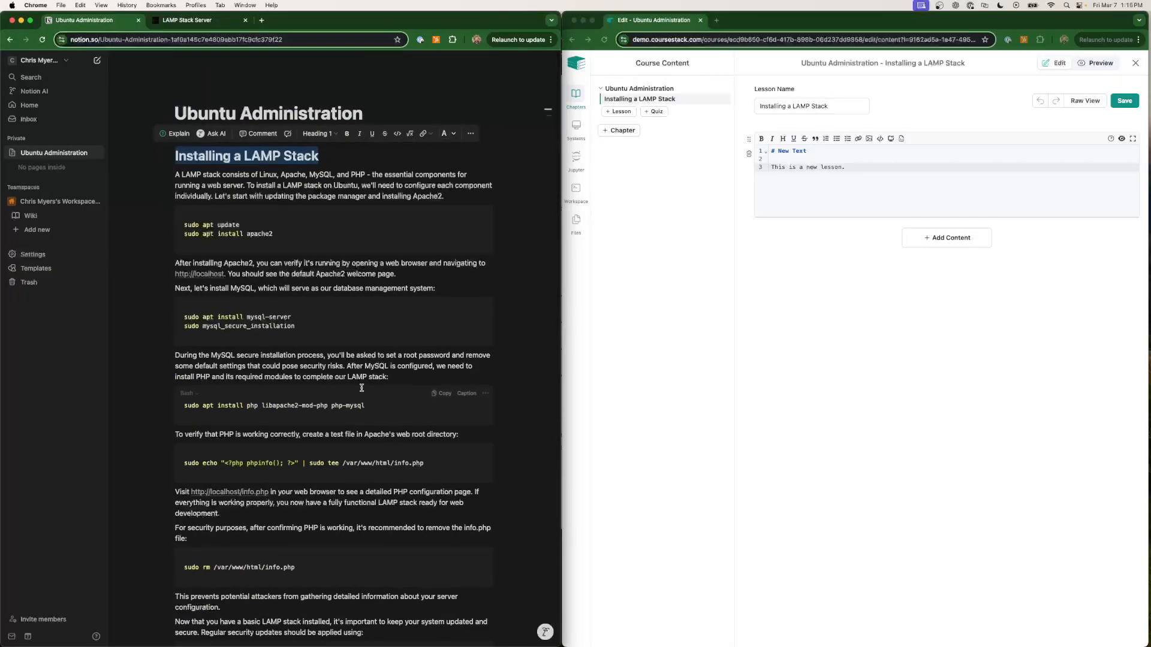
click(382, 190)
drag(175, 156, 483, 446)
scroll(446, 554, down, 10)
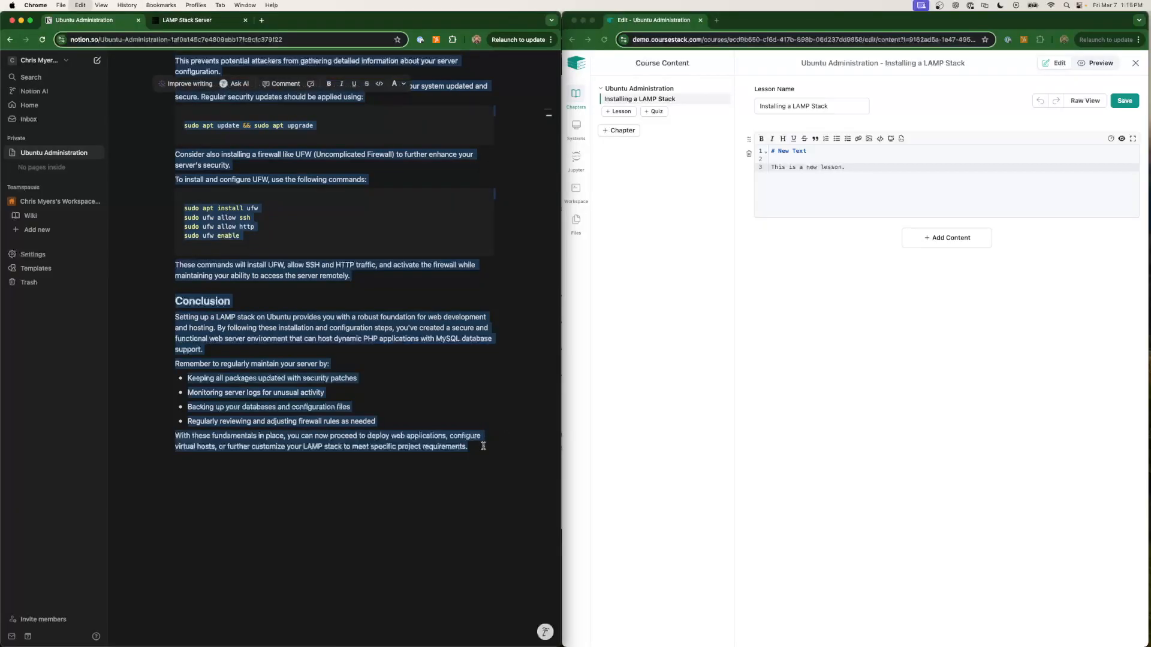
scroll(412, 519, up, 2)
scroll(412, 519, up, 15)
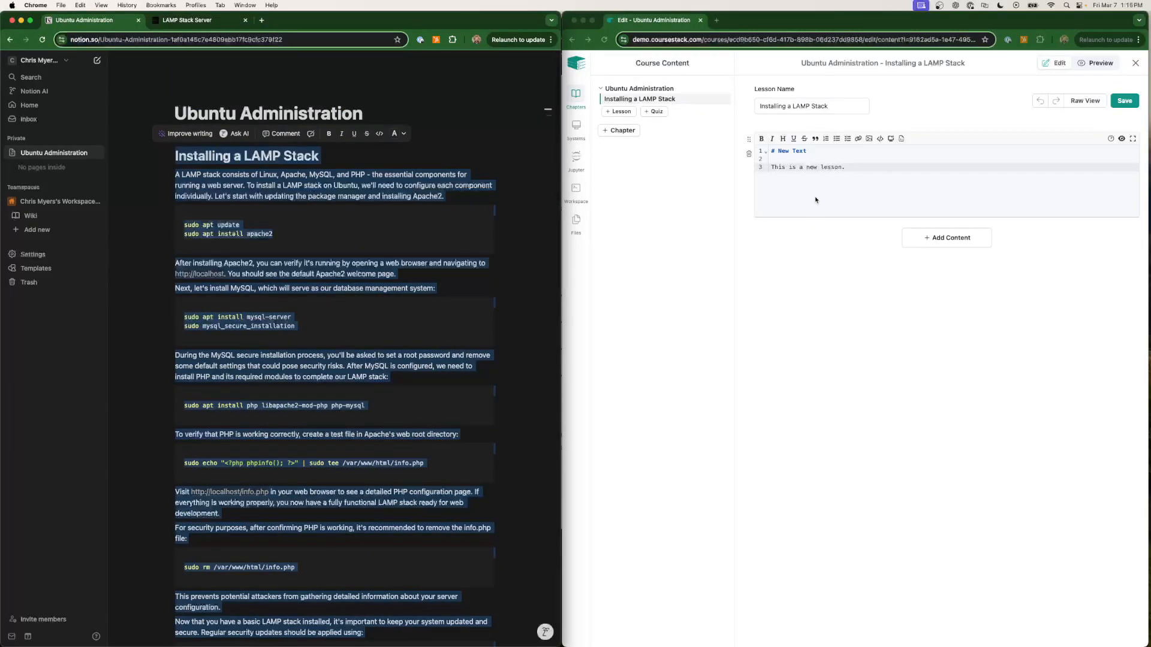
Replace the lesson's placeholder text with the copied Notion content and save the lesson.
click(866, 179)
drag(852, 167, 758, 149)
key(super+v)
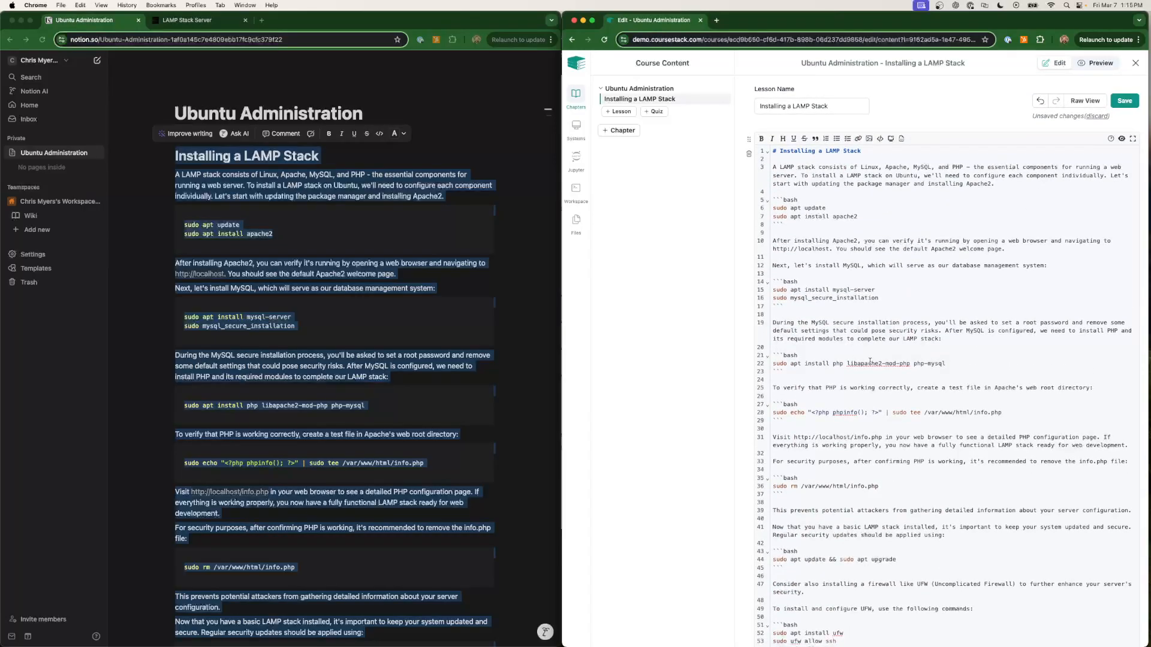
key(super+s)
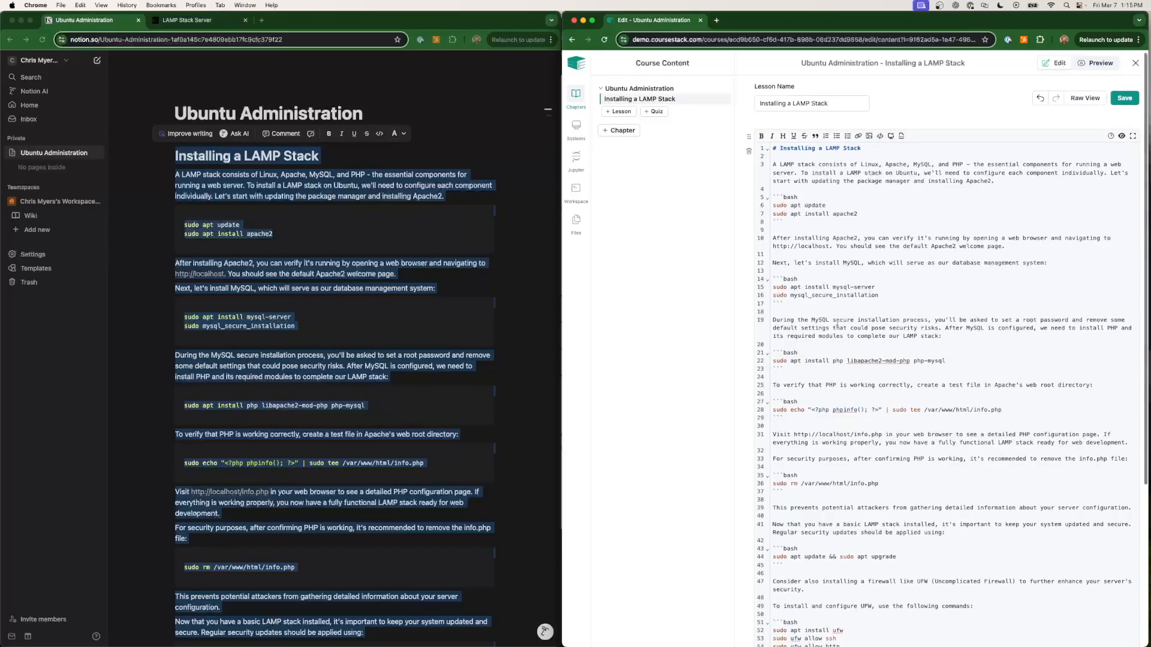
Examine the pasted Markdown, including the UFW code block, and compare it with the side-by-side rendered text.
scroll(869, 358, down, 5)
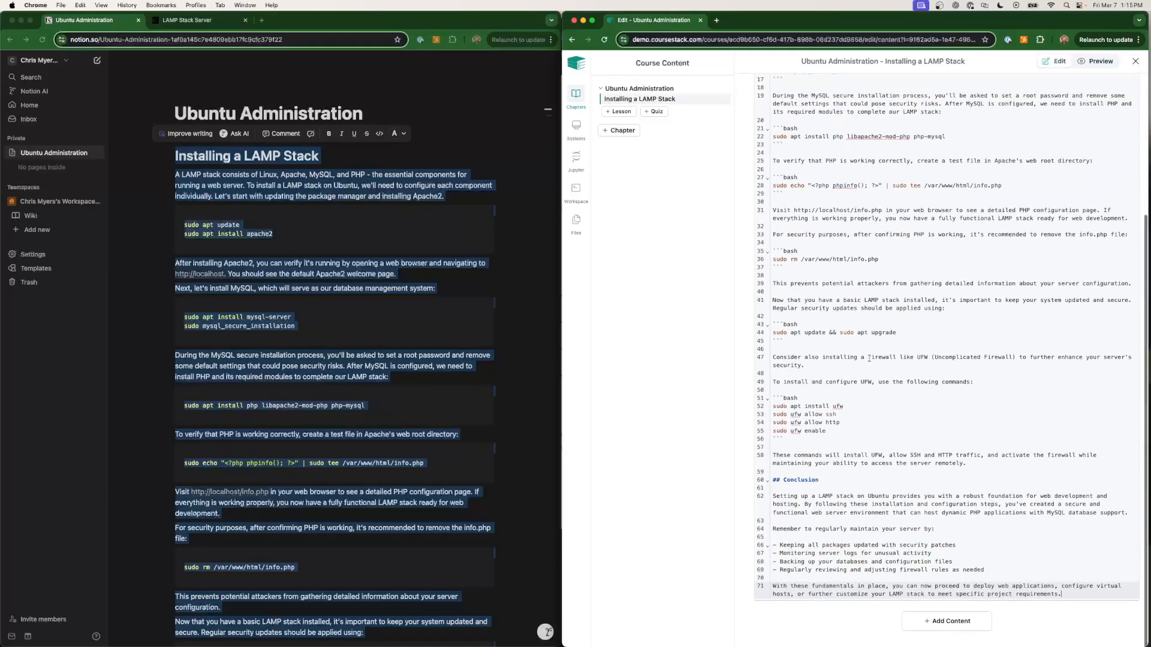
drag(803, 440, 773, 400)
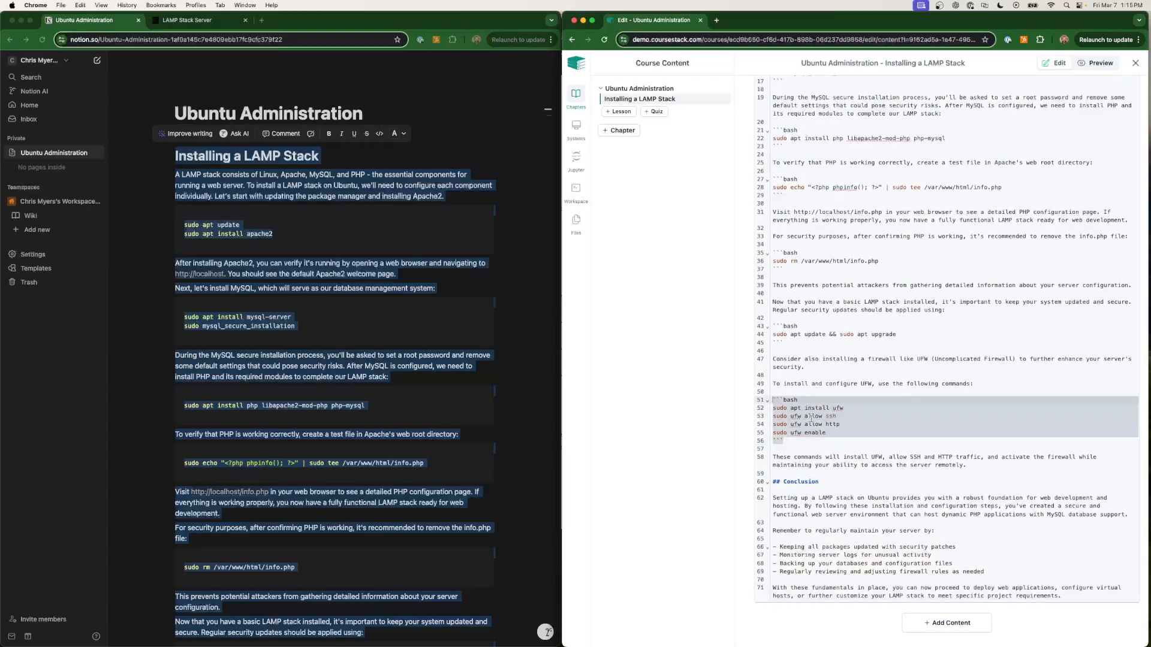
click(814, 441)
click(785, 402)
scroll(959, 300, up, 10)
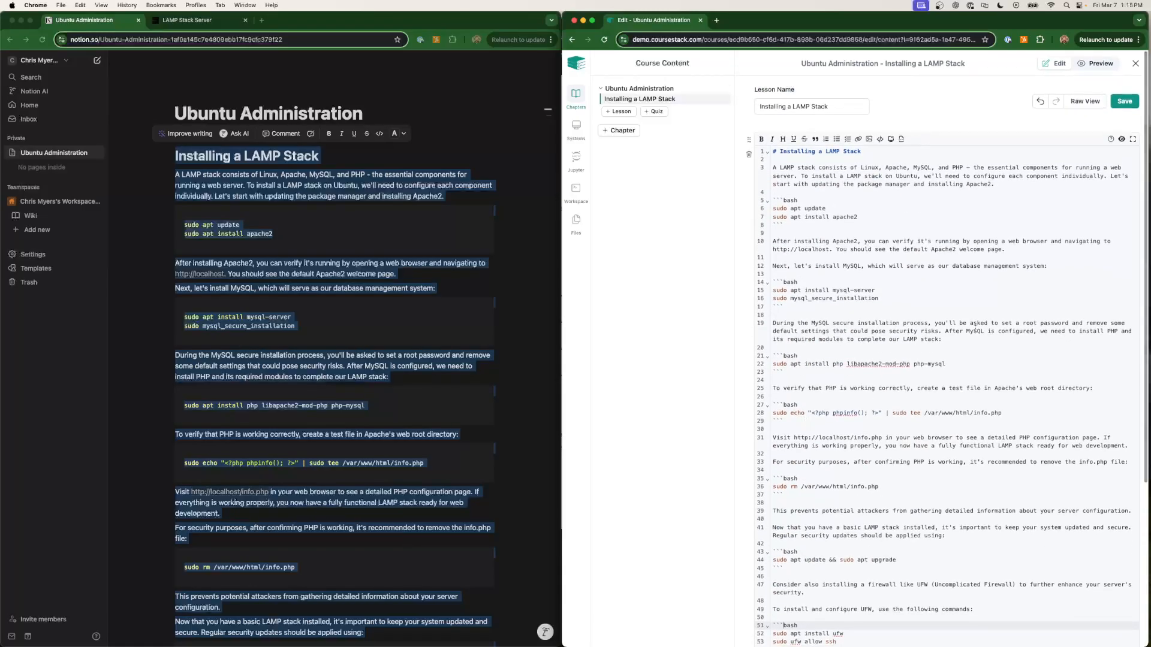
click(1121, 138)
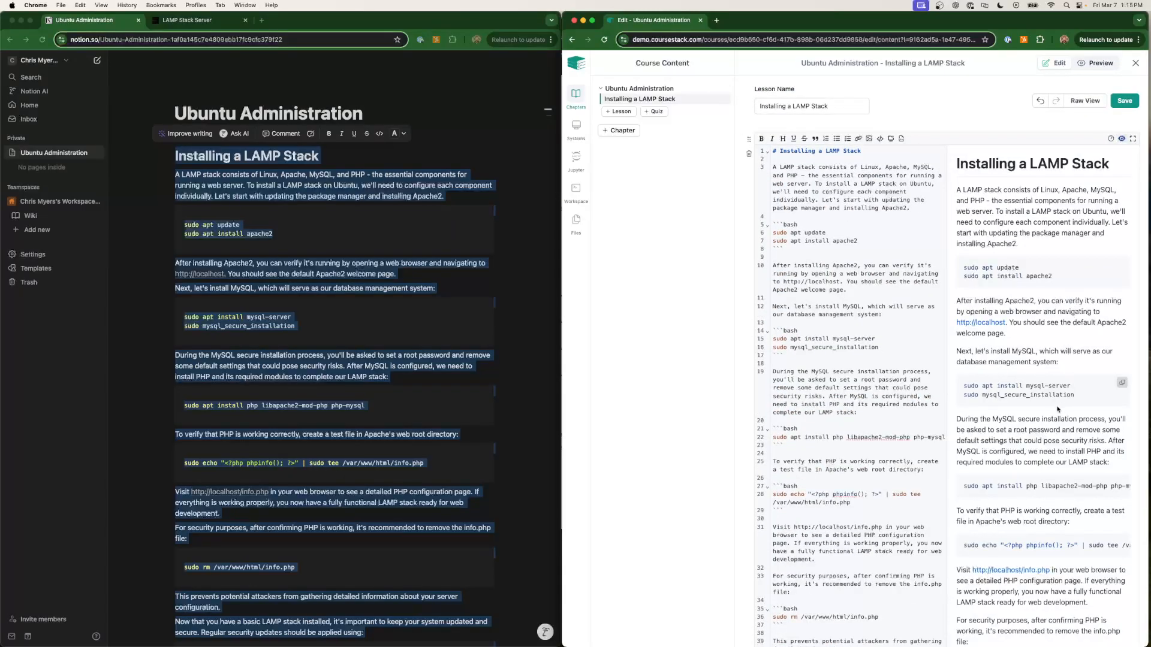
scroll(1059, 240, down, 3)
Preview the whole lesson as students see it, both with the chapter list hidden and shown.
click(1096, 63)
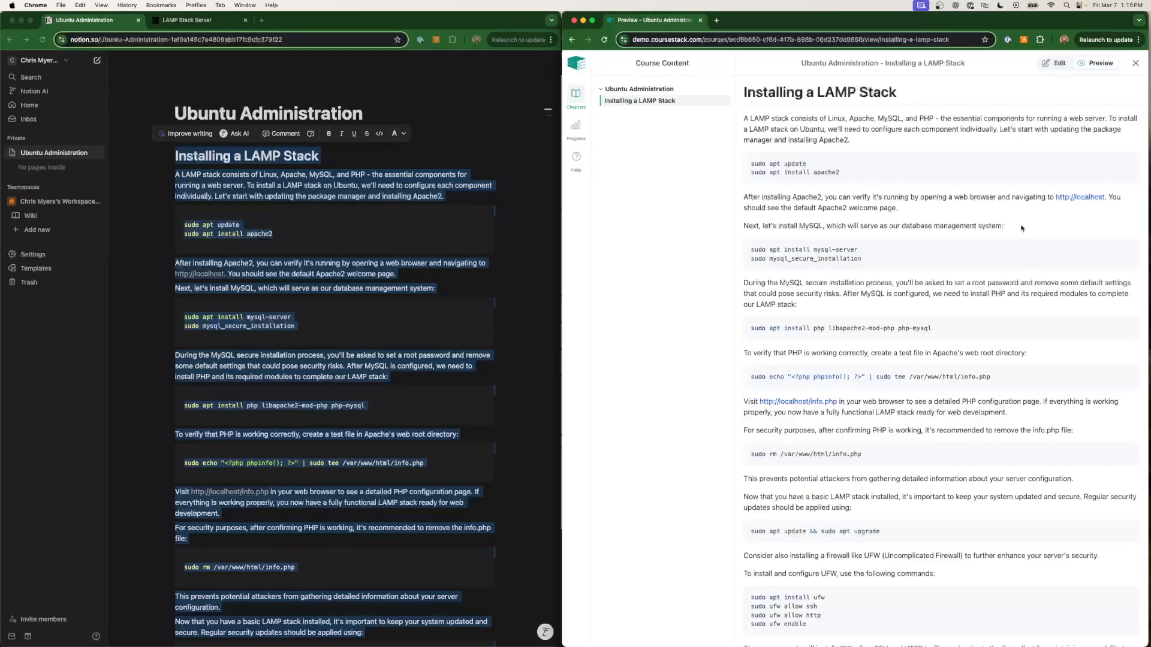
scroll(1022, 227, down, 15)
scroll(1022, 227, up, 15)
click(577, 98)
scroll(870, 410, down, 5)
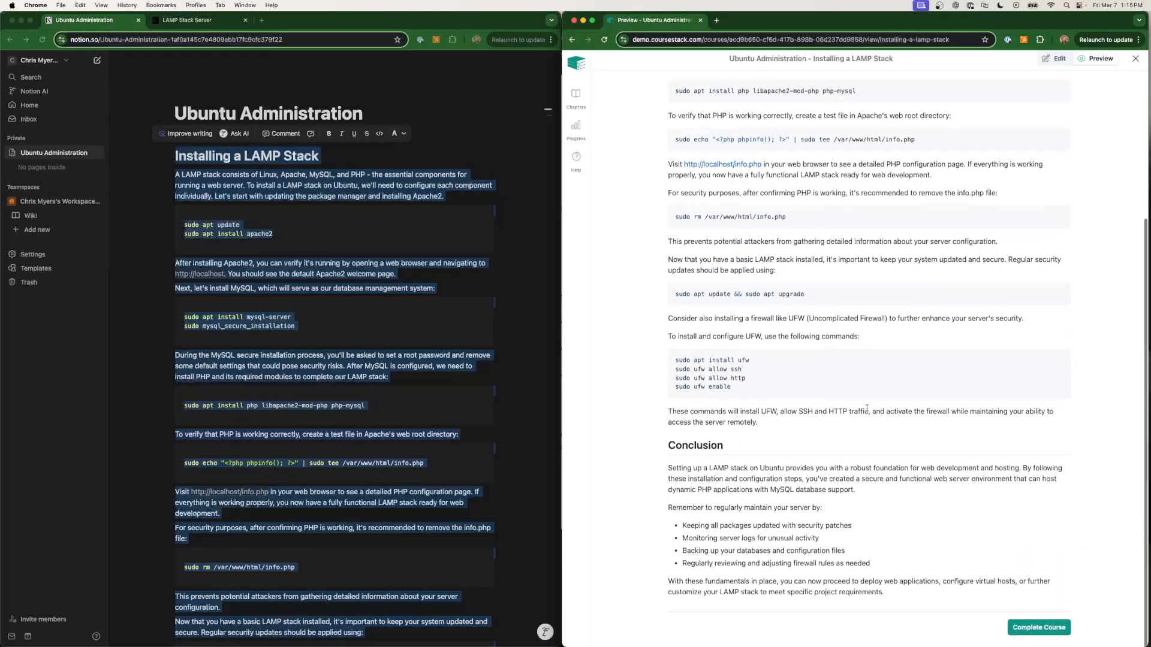
scroll(869, 411, up, 3)
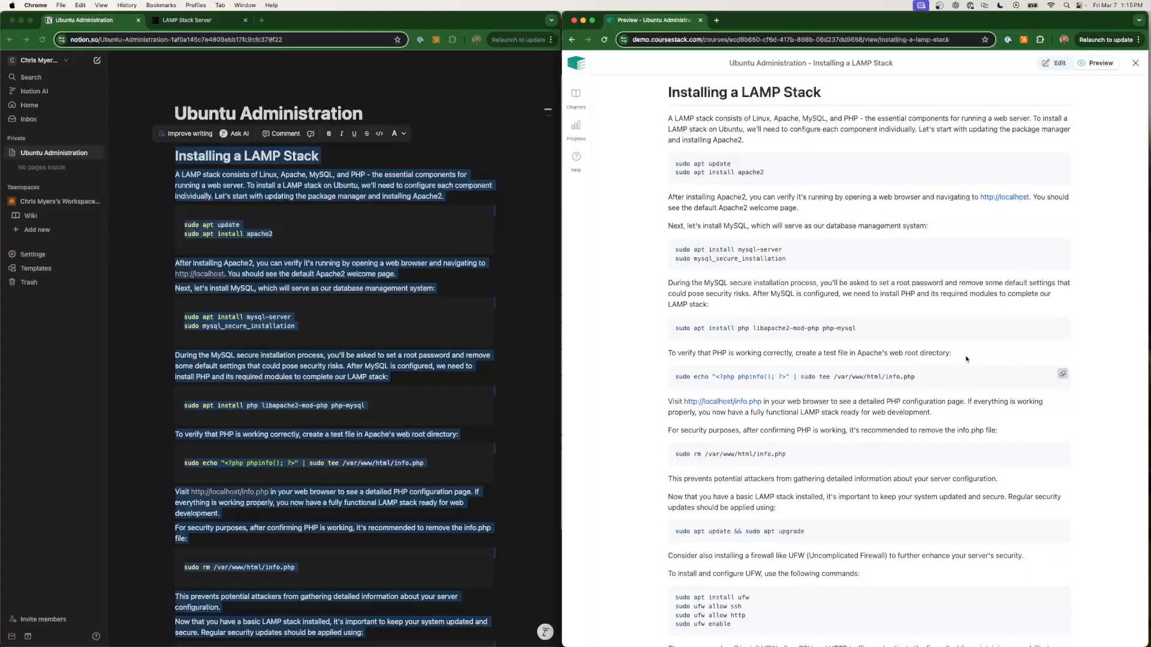
click(576, 96)
click(382, 360)
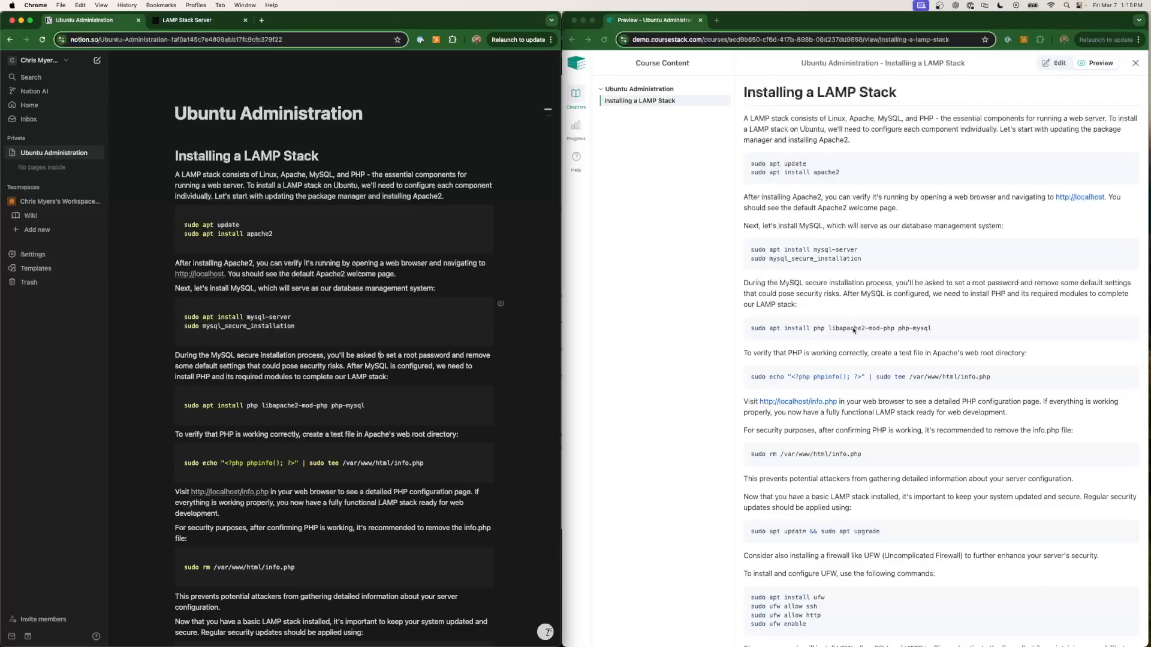
scroll(857, 324, down, 1)
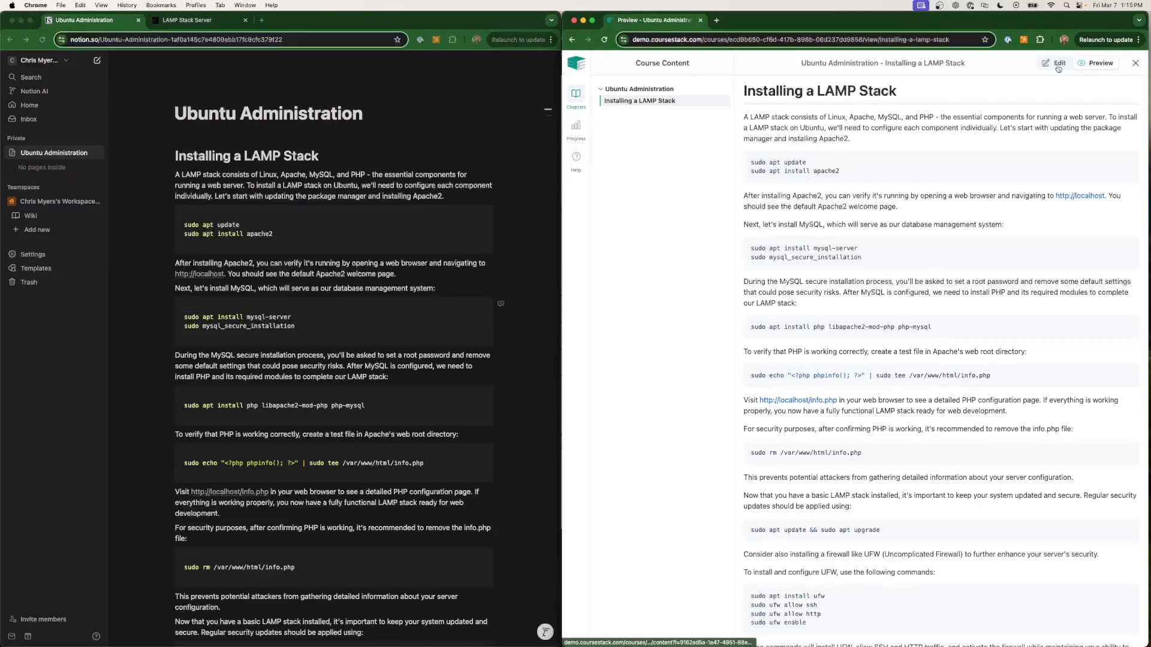
Return to editing the lesson and add the level-three heading "Ubuntu Lab Setup" after the introductory paragraph, followed by a blank line.
click(1058, 66)
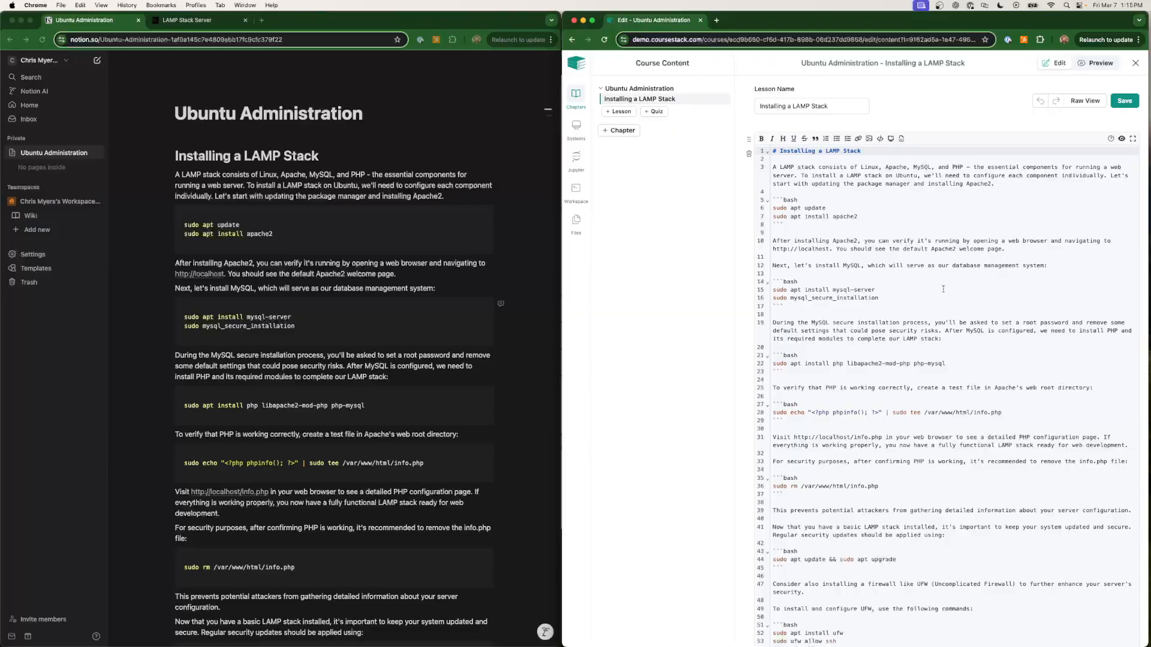
click(1044, 182)
key(Return)
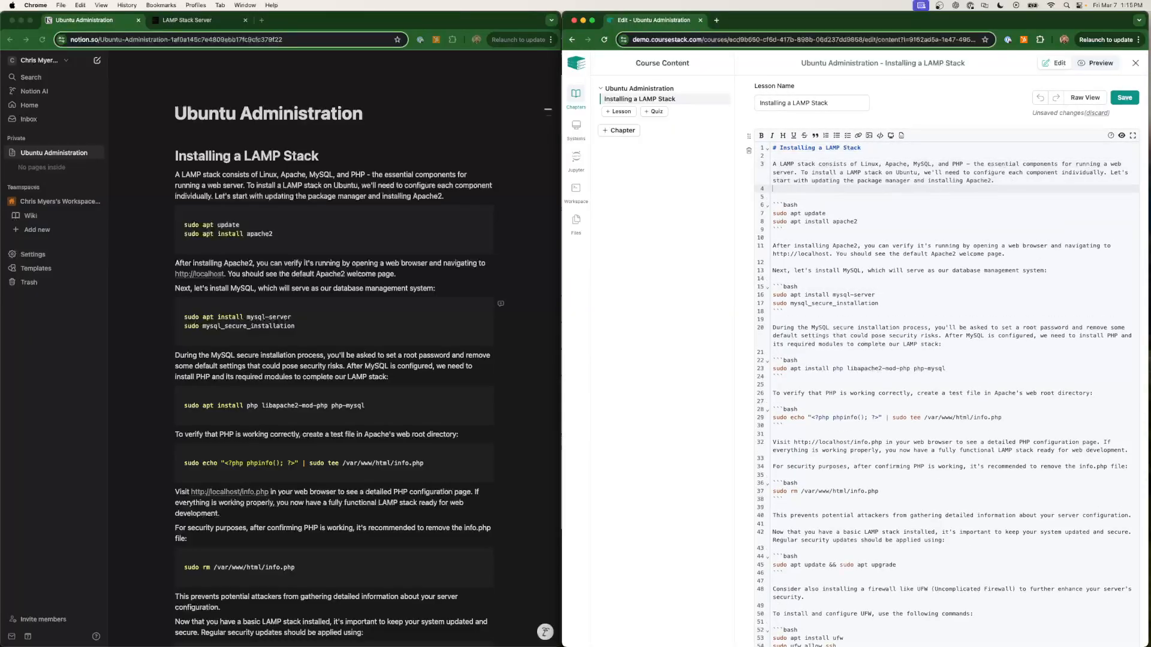
key(Return)
text(###)
key(BackSpace)
key(BackSpace)
text(Update)
key(BackSpace)
key(BackSpace)
key(BackSpace)
key(BackSpace)
key(BackSpace)
key(BackSpace)
text(Ubuntu Lab Setup)
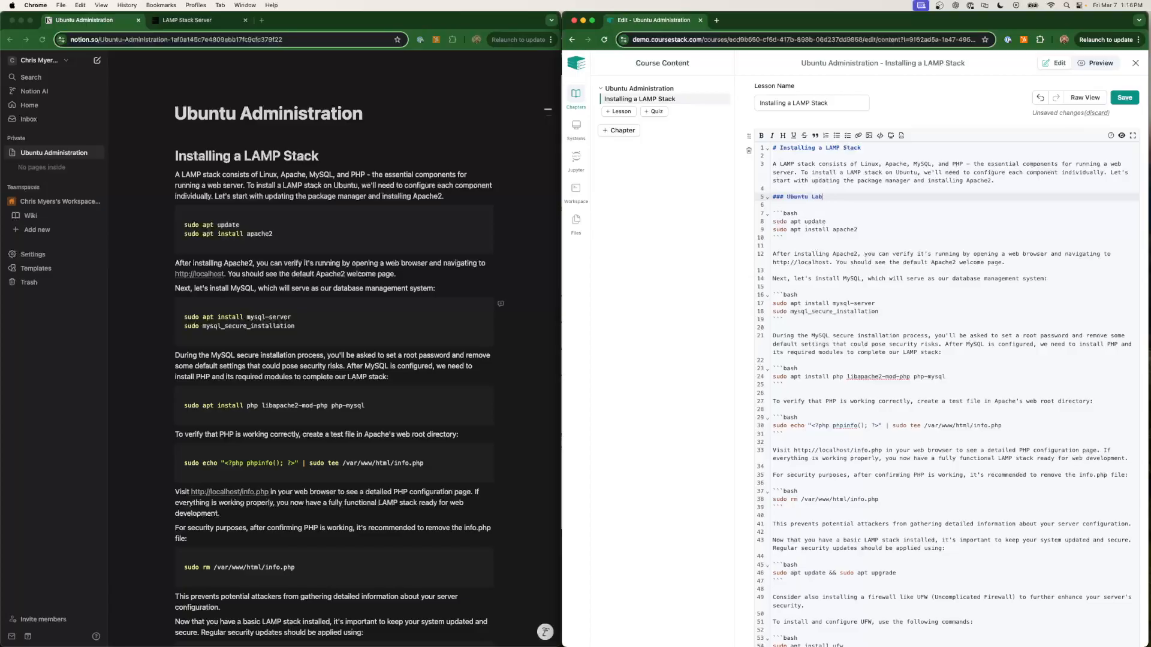
key(Return)
key(Return)
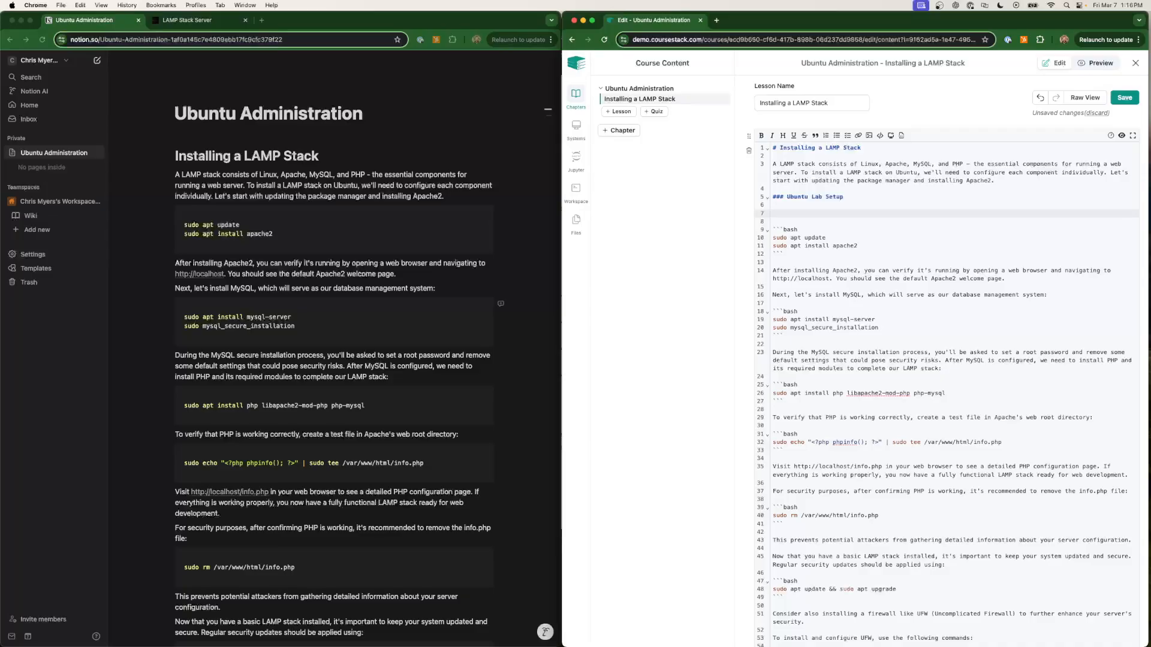
Add the sentence "Access the included system below to follow along! Just Launch and Connect :)" under the Ubuntu Lab Setup heading and save the lesson.
text(ccess the s)
key(BackSpace)
text(included system below to follow along)
text(! Just Launch and Connect :))
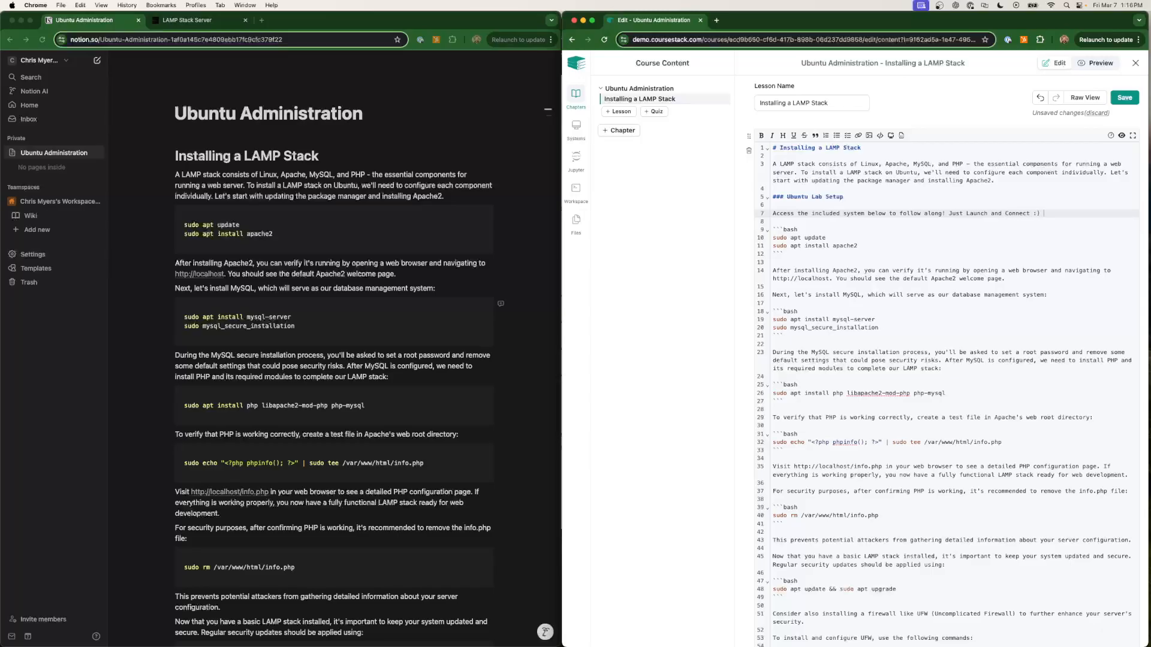
click(1125, 97)
click(894, 209)
drag(1064, 227, 830, 192)
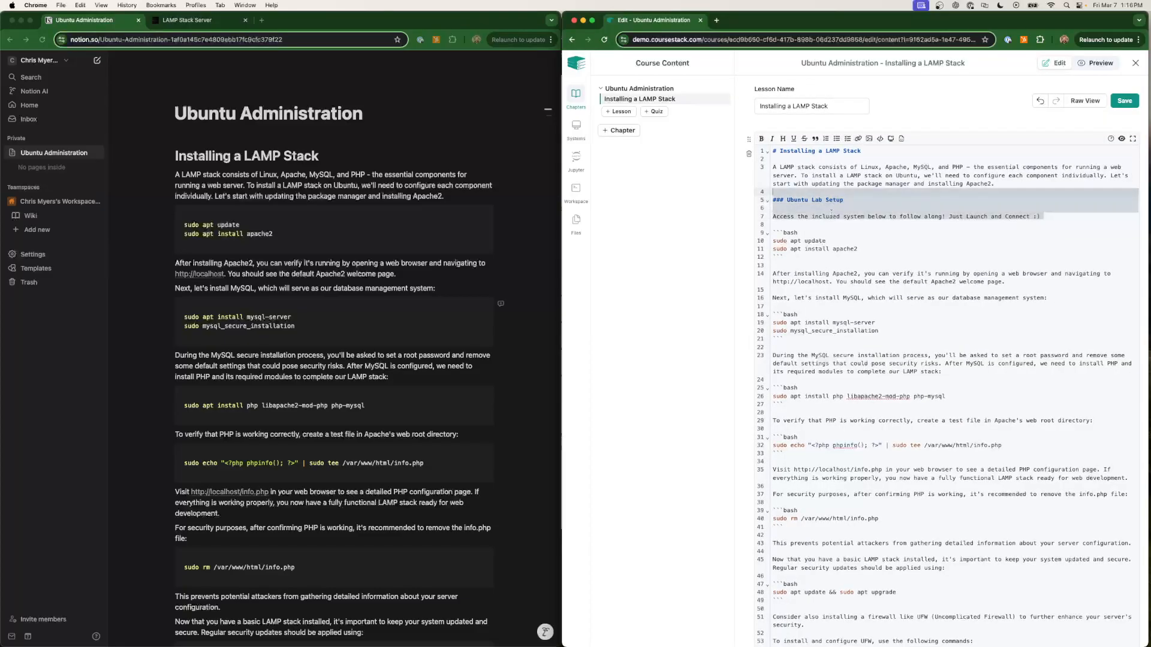
Split the lesson text into two blocks below the lab setup sentence and insert a System block between them.
click(1047, 219)
key(Return)
key(Return)
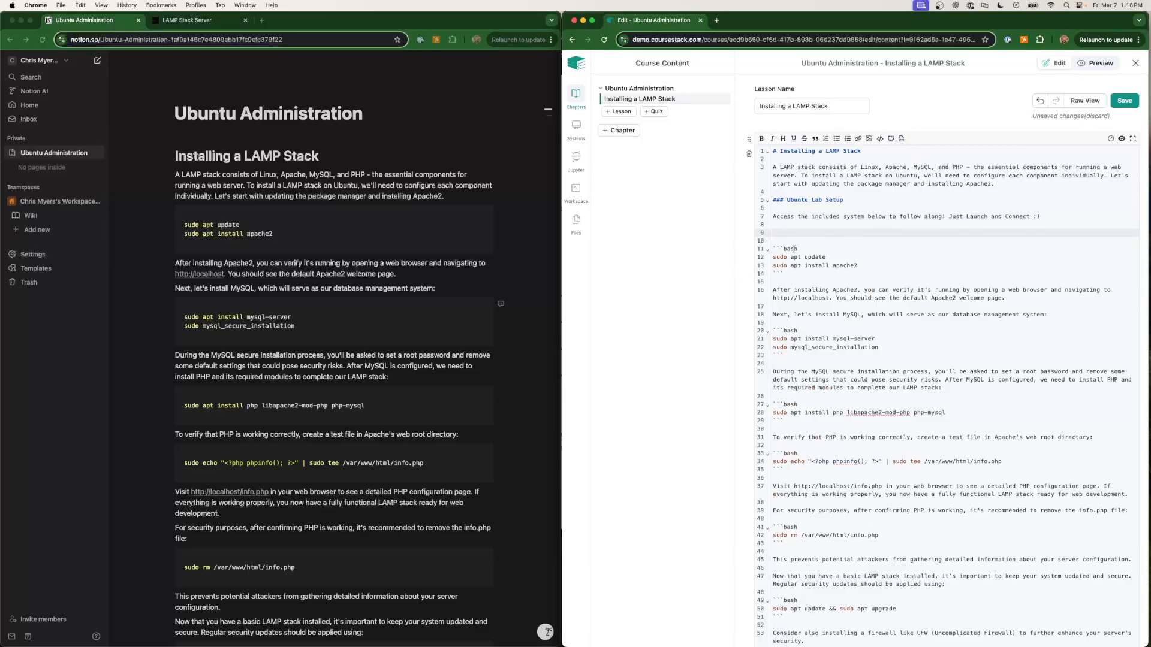
click(781, 207)
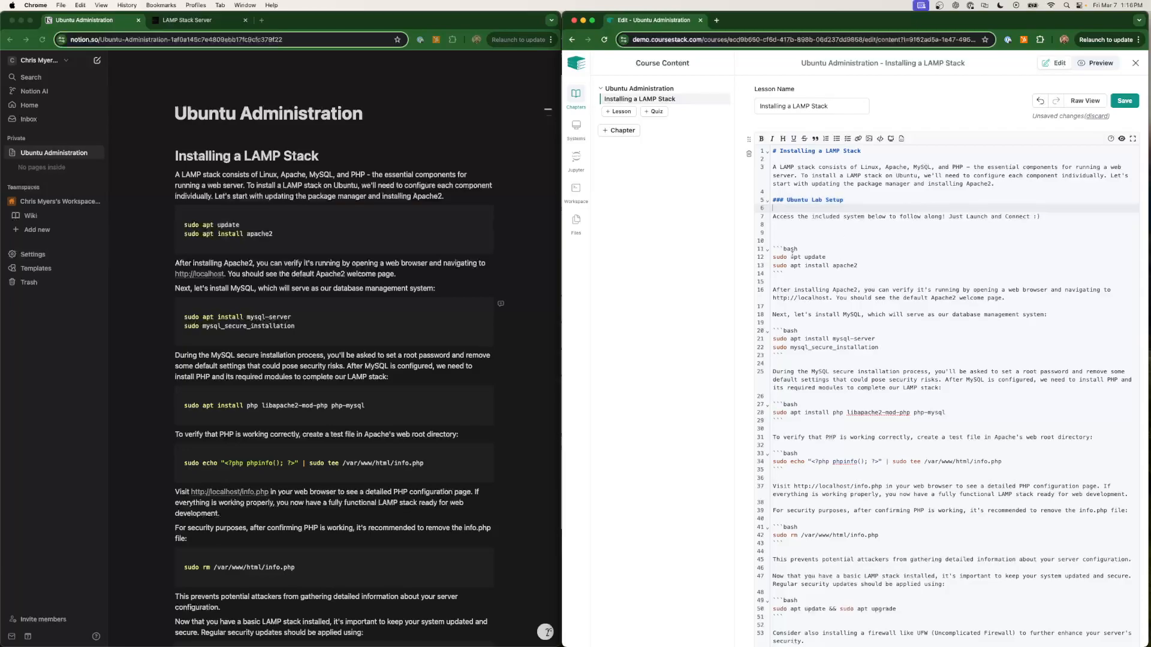
click(790, 235)
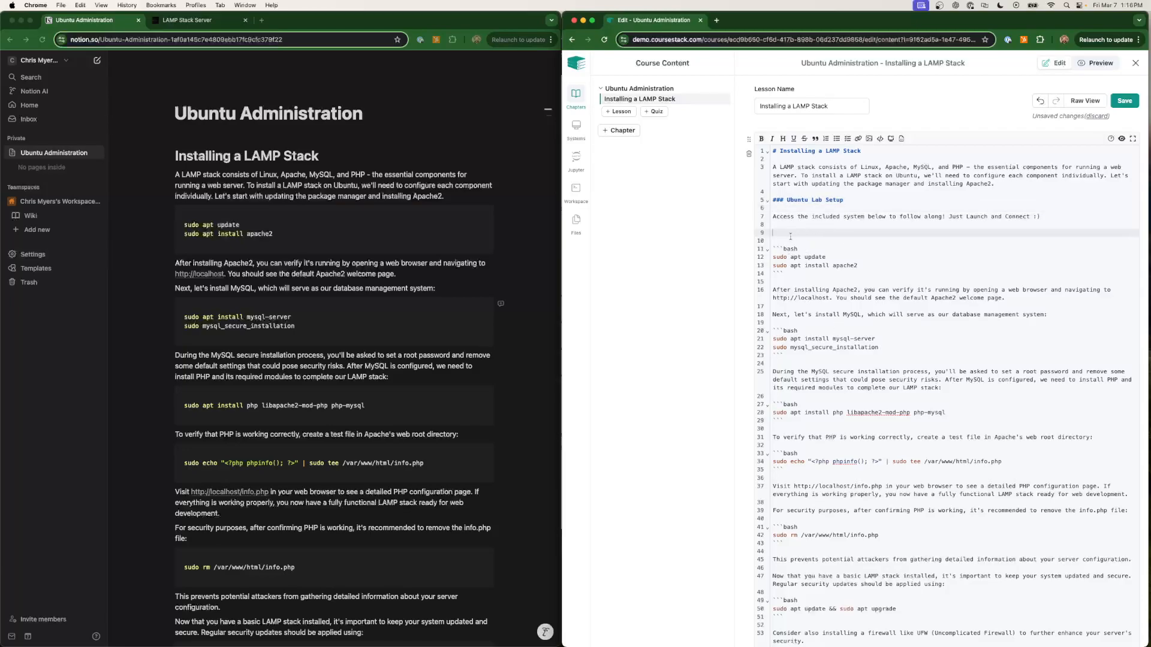
click(901, 138)
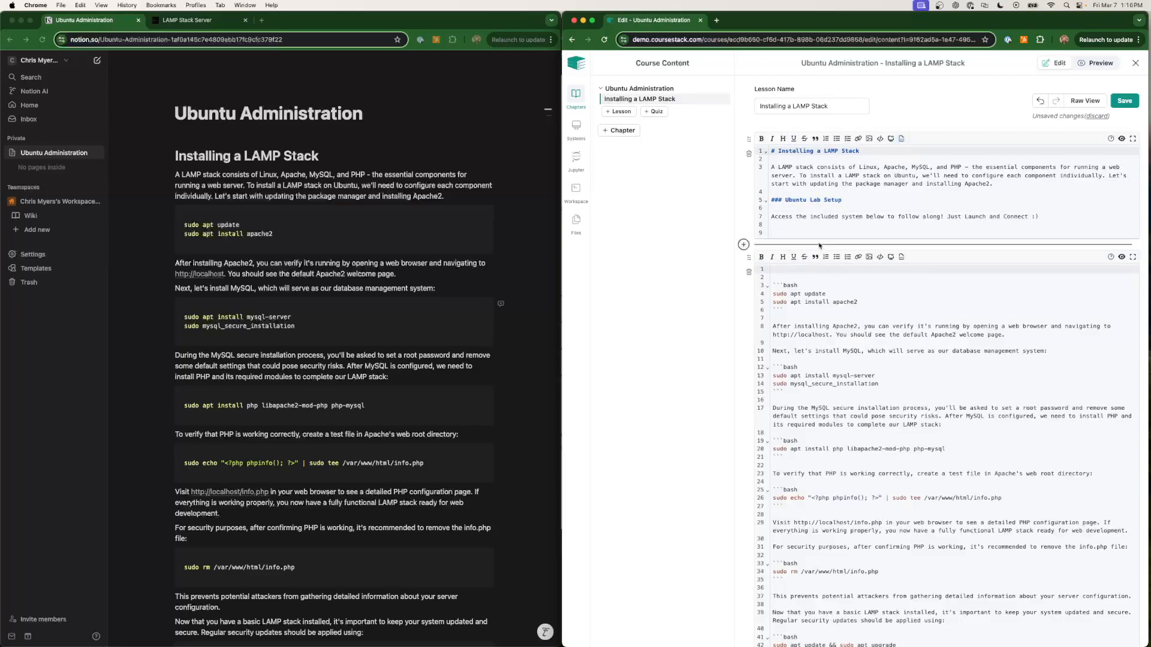
click(744, 244)
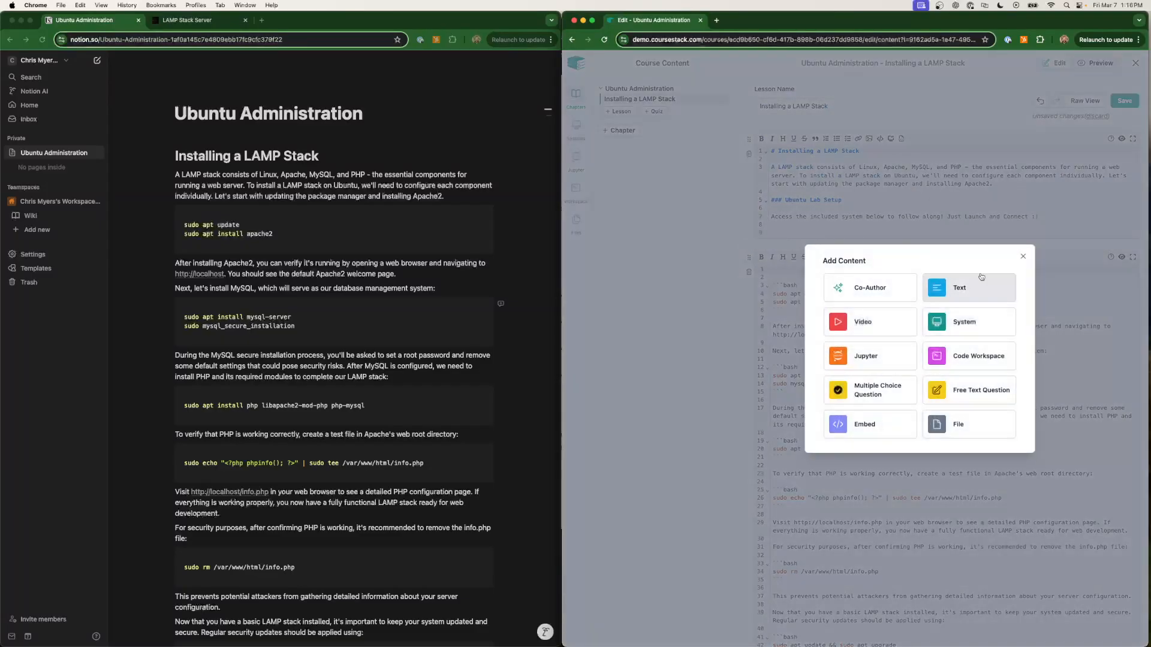
click(966, 328)
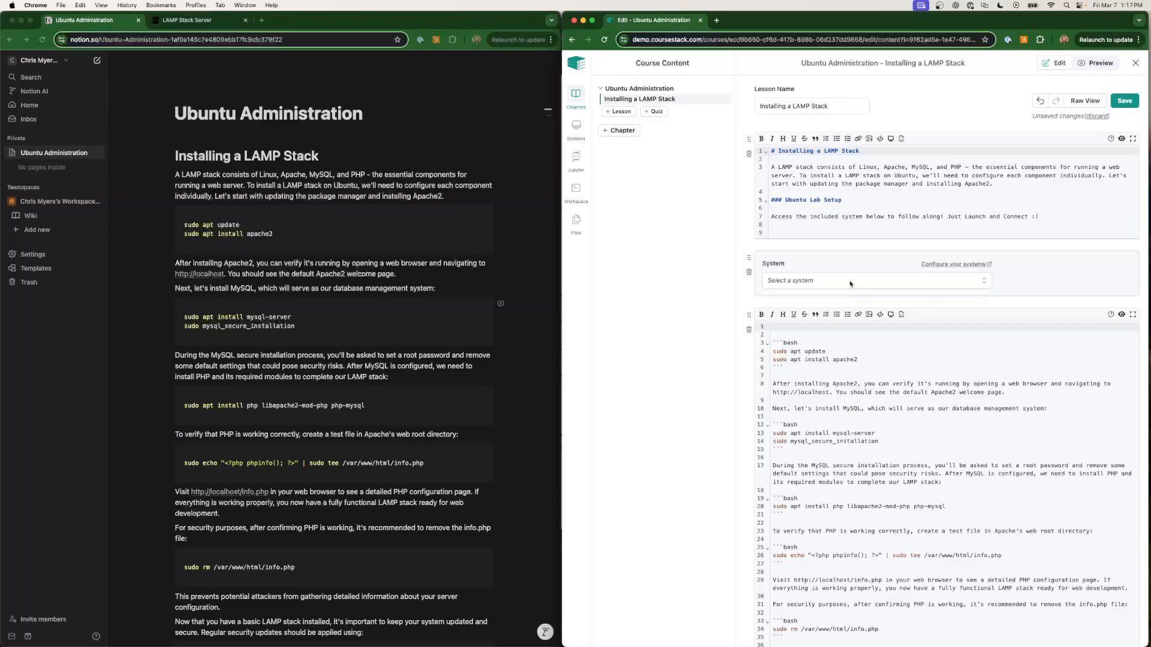
Add a new system to the course systems and name it "Ubuntu Server".
click(583, 135)
click(659, 96)
click(658, 104)
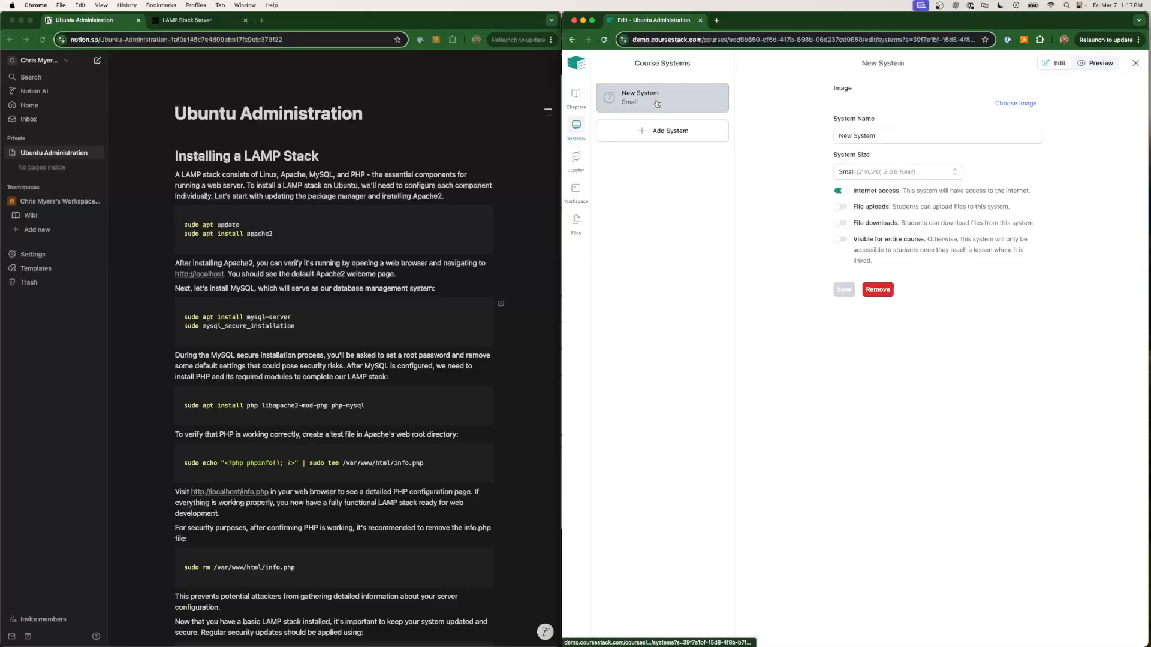
triple_click(869, 136)
text(Ubunt)
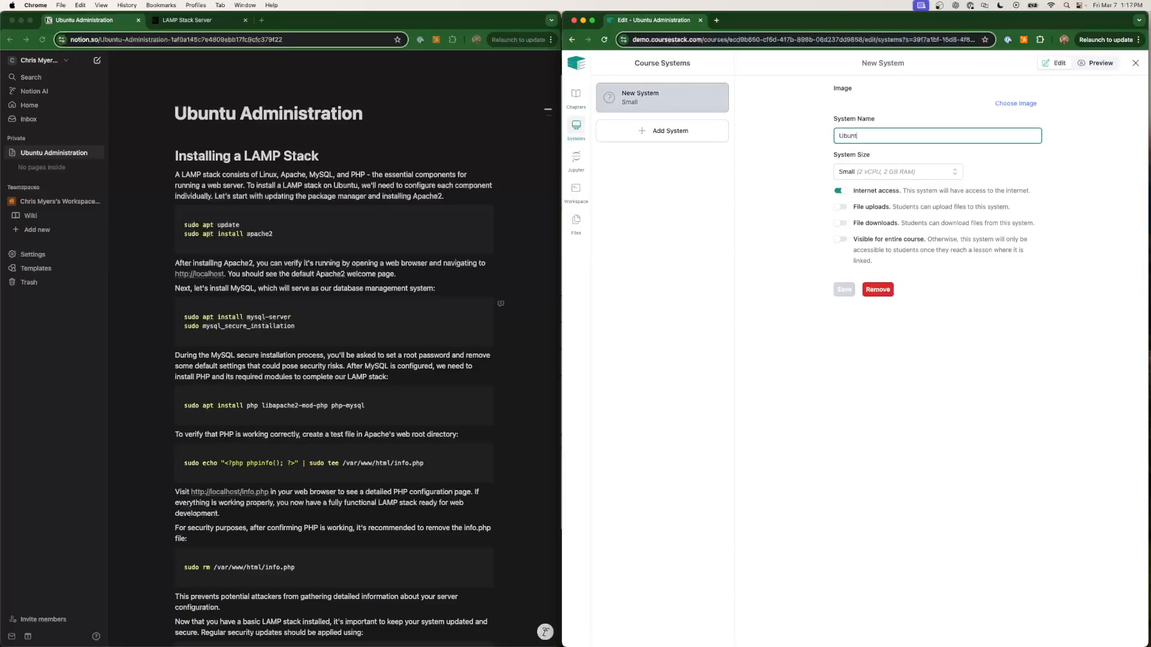
text(u Server)
Set the system's image to Ubuntu Server 23.04 from the Ubuntu group of the Course Stack images.
click(1015, 104)
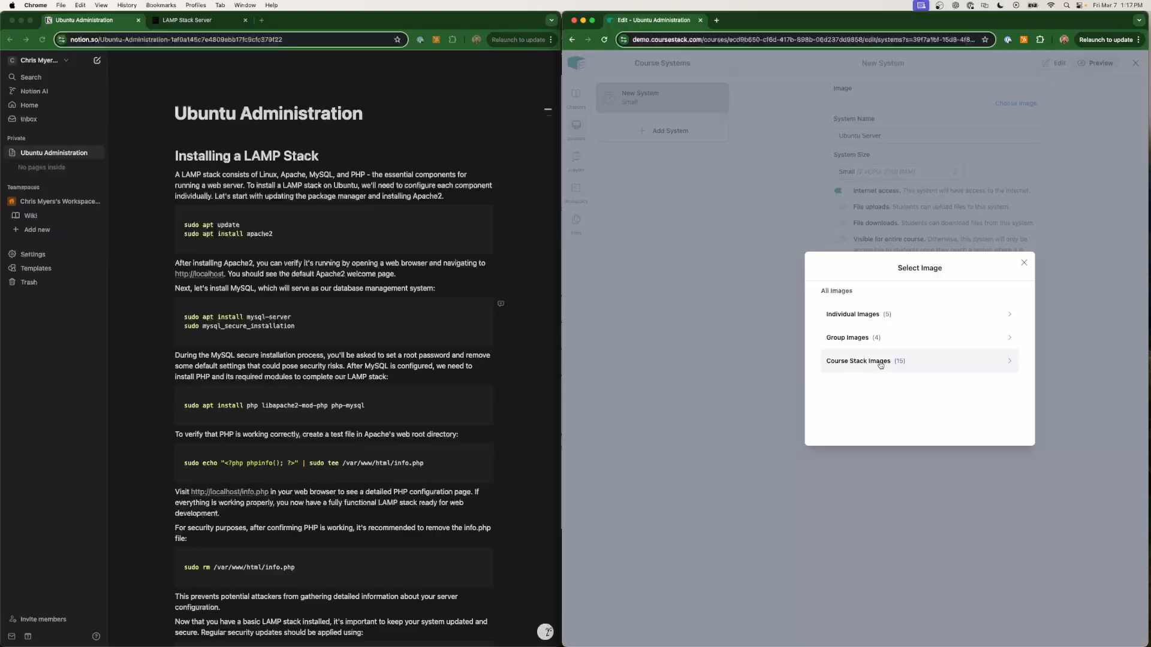
click(875, 363)
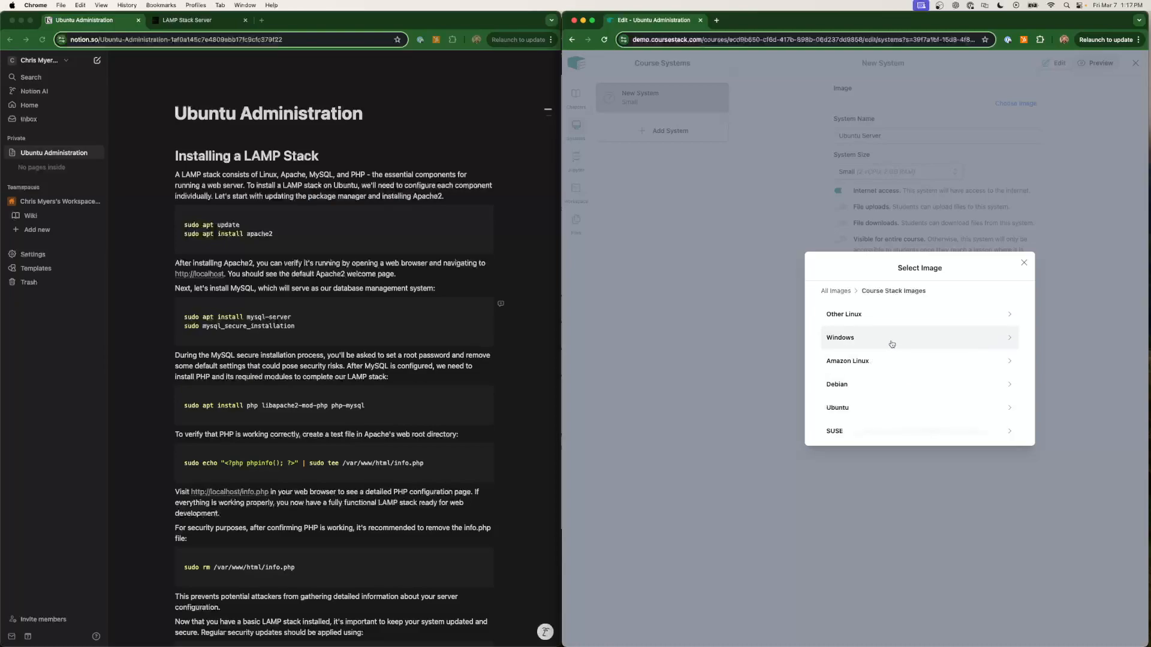
click(922, 413)
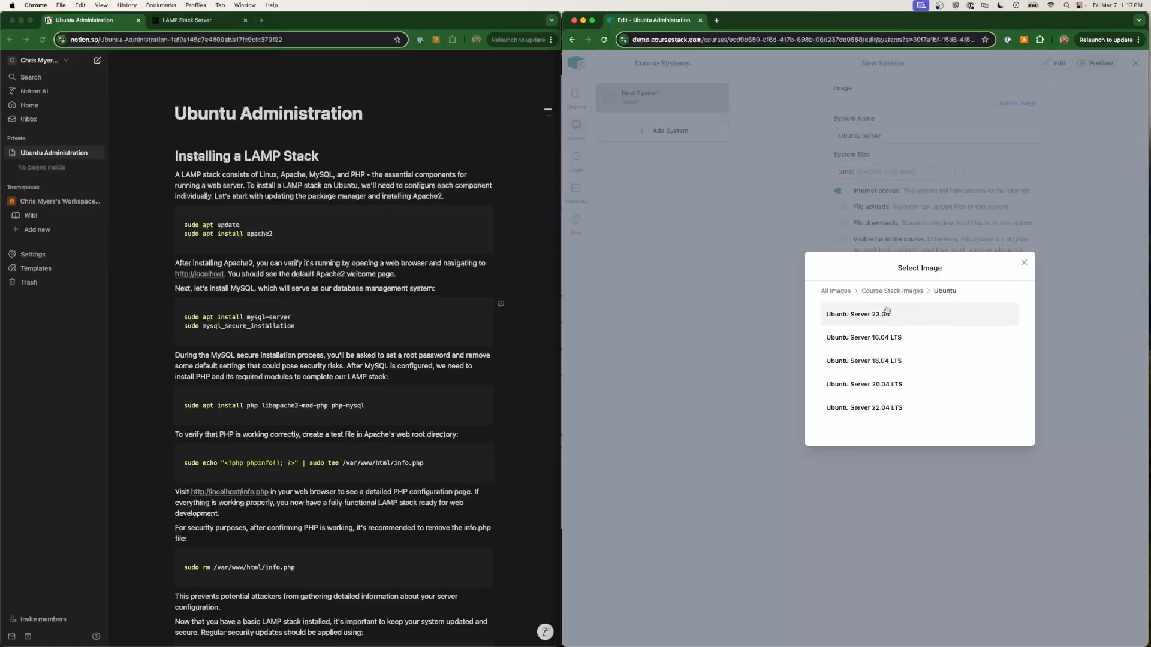
click(838, 319)
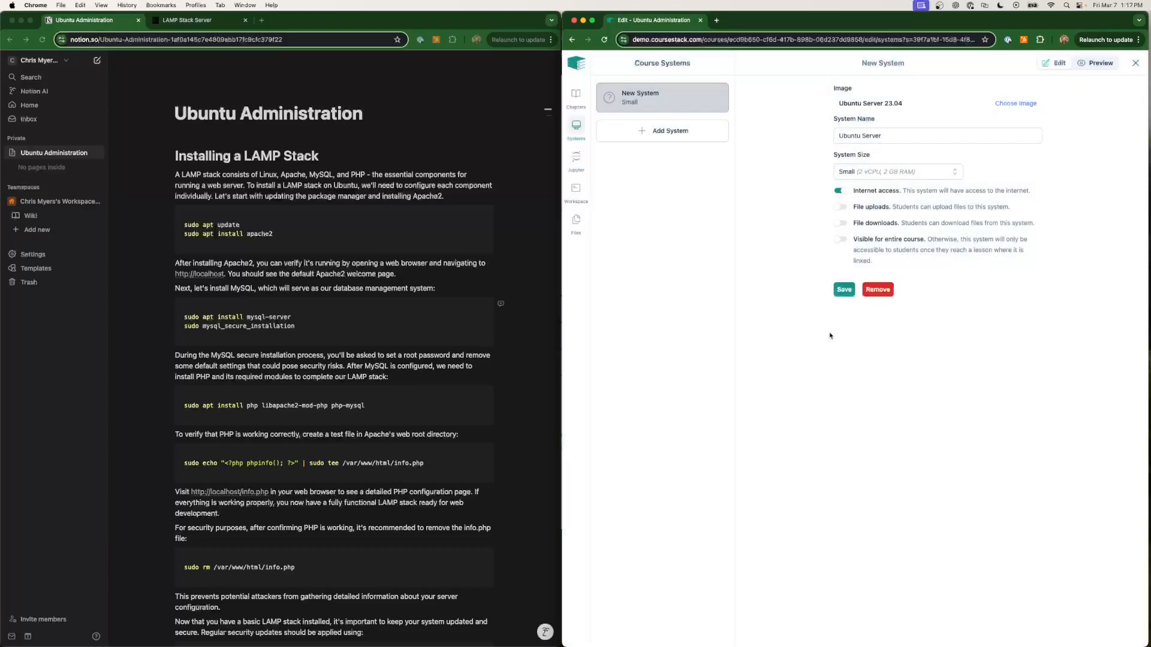
Keep the system size at Small with internet access, make the system visible for the entire course, and save it.
click(911, 172)
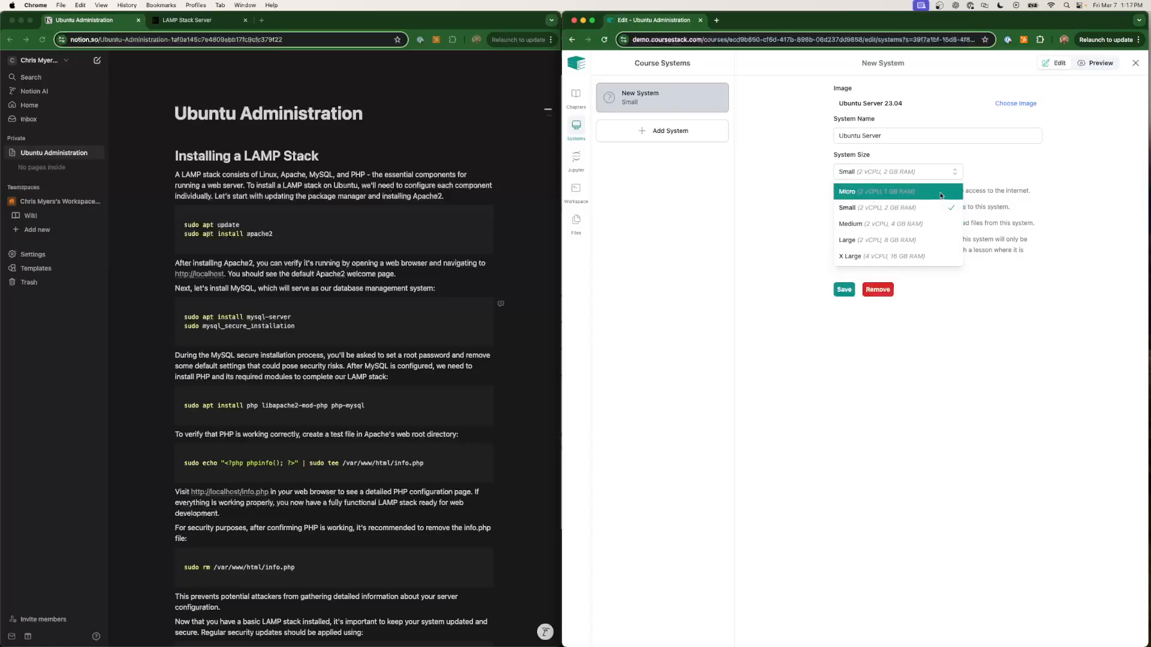
click(912, 214)
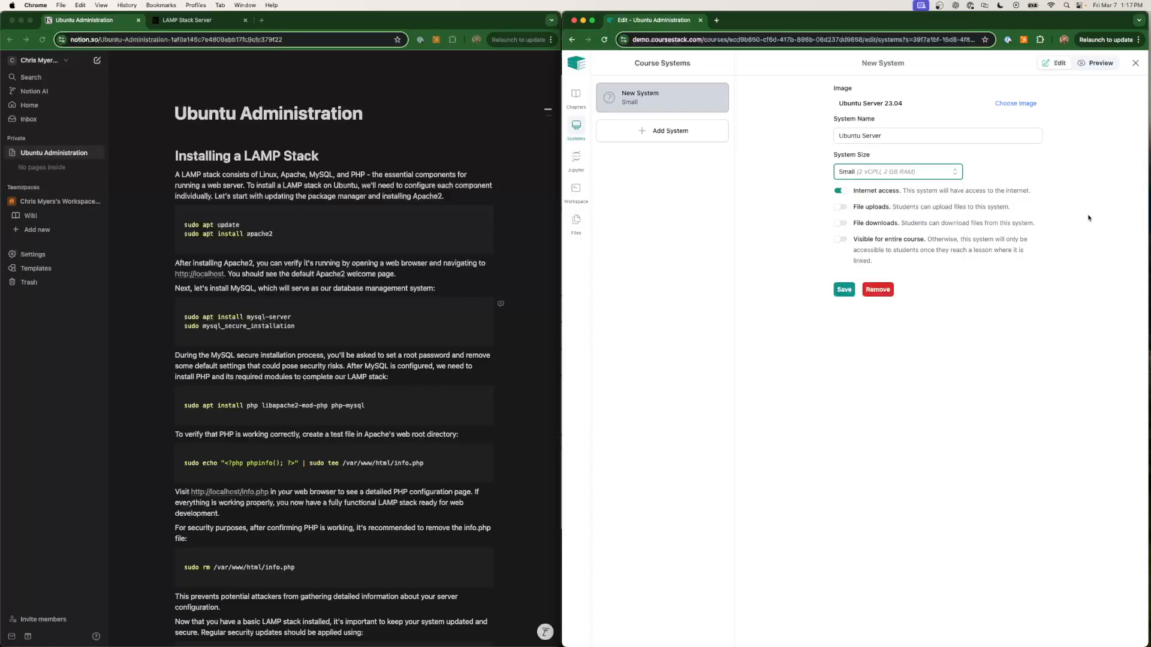
click(920, 193)
drag(294, 326, 365, 317)
click(877, 399)
click(846, 240)
click(843, 290)
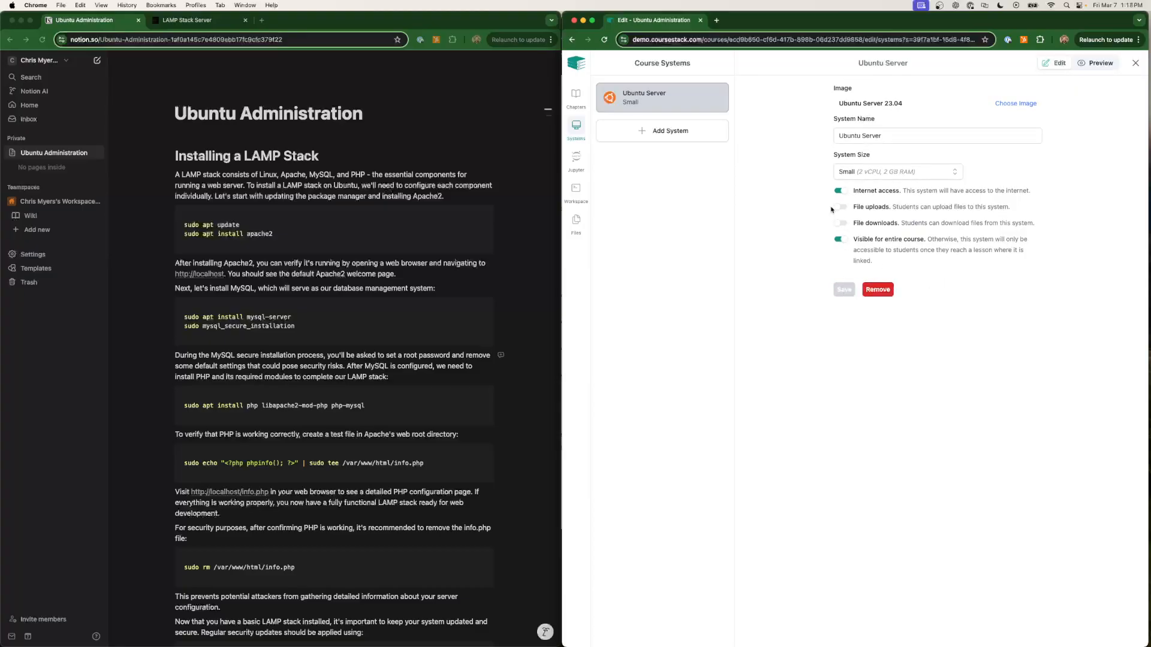
Return to the Installing a LAMP Stack lesson, assign Ubuntu Server to its System block, and save the lesson.
click(576, 96)
click(656, 100)
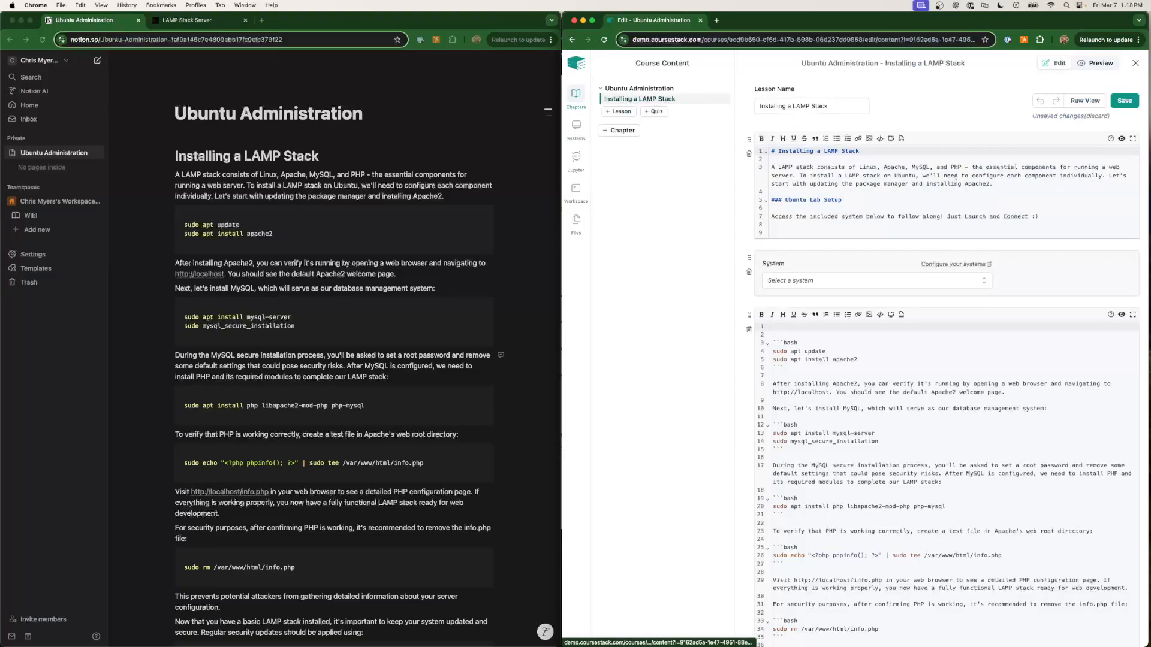
click(809, 281)
click(809, 300)
scroll(1058, 276, down, 1)
key(super+s)
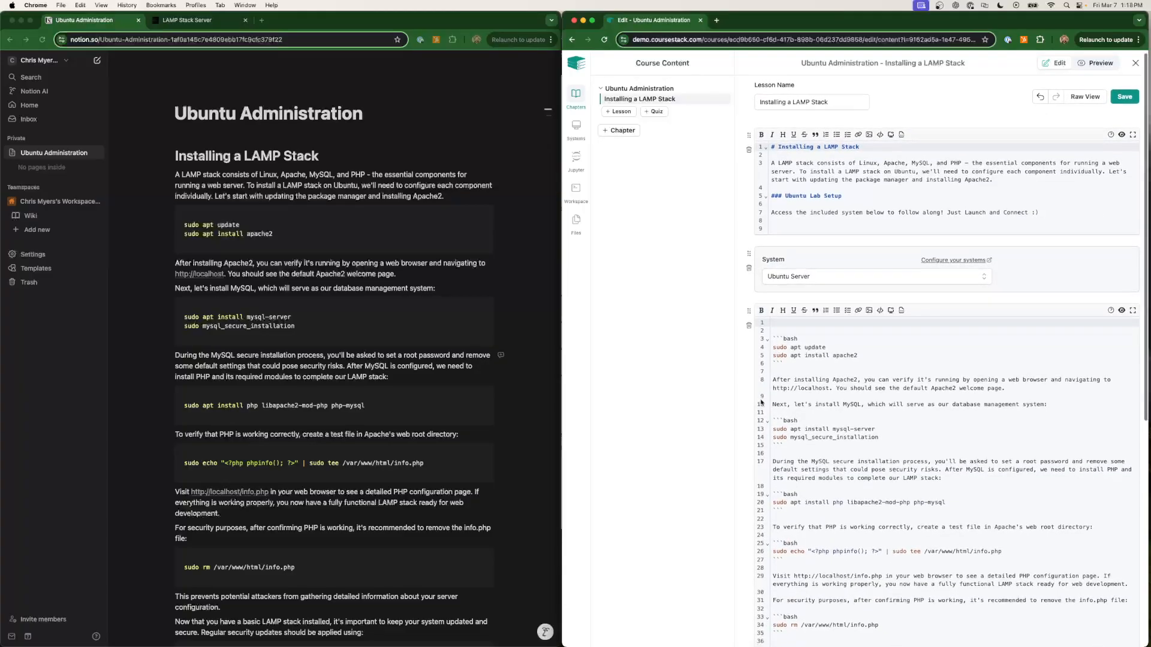
Preview the lesson as students see it and launch the Ubuntu Server in the Ubuntu Lab Setup section.
click(1100, 64)
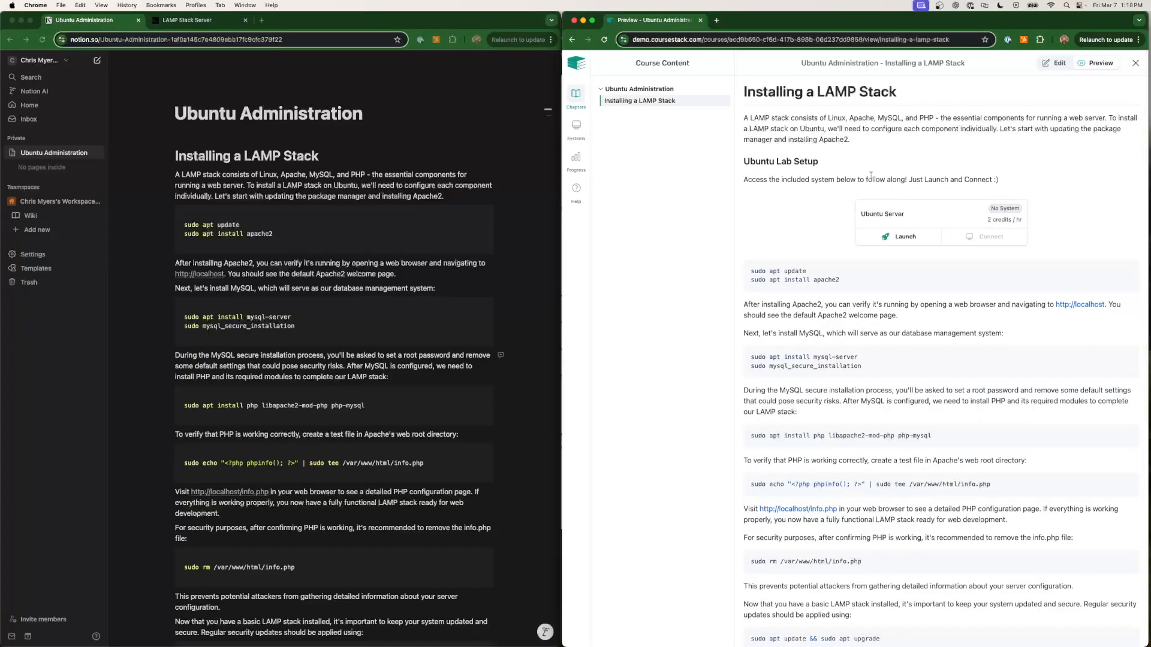
scroll(896, 240, up, 1)
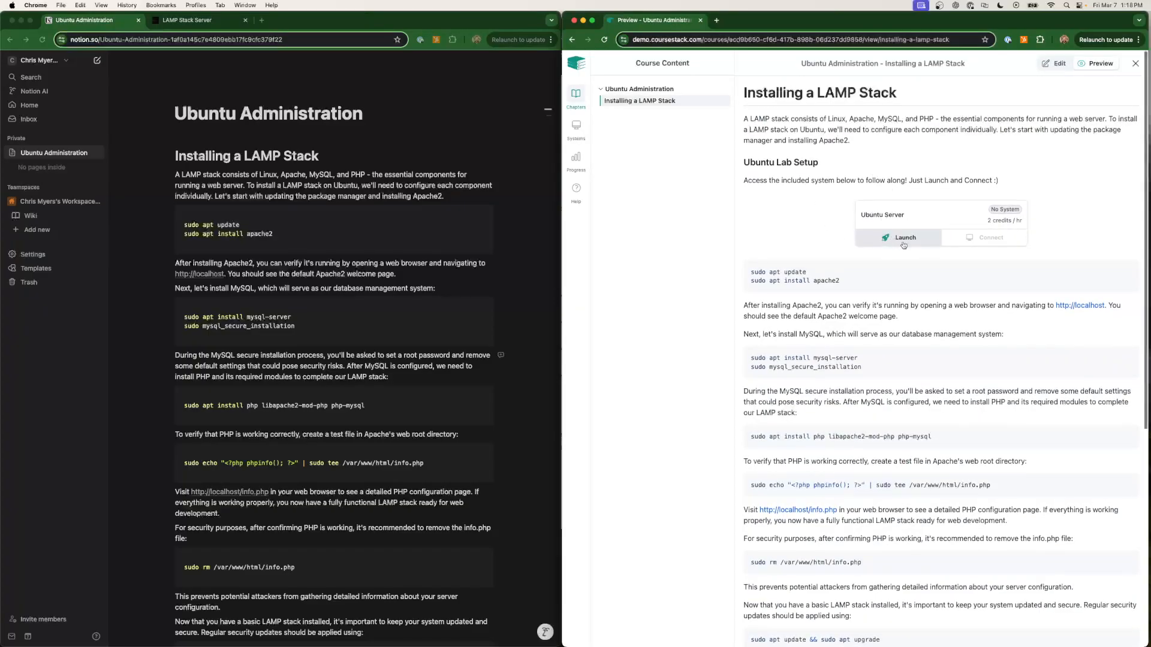
scroll(887, 186, down, 1)
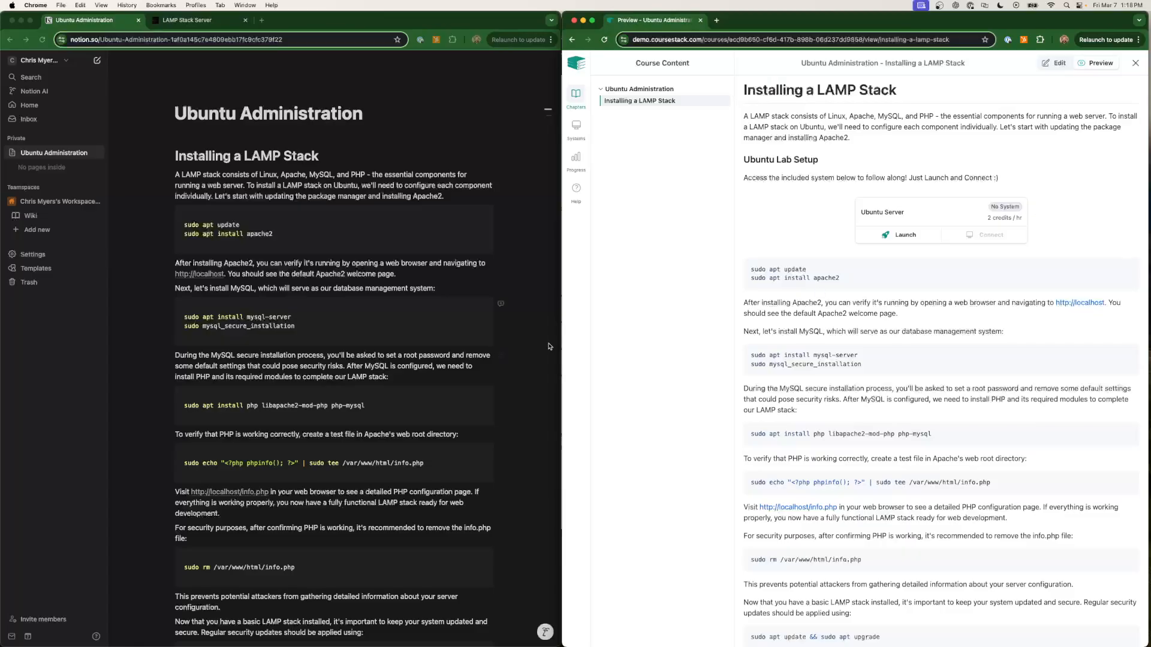
scroll(780, 207, up, 2)
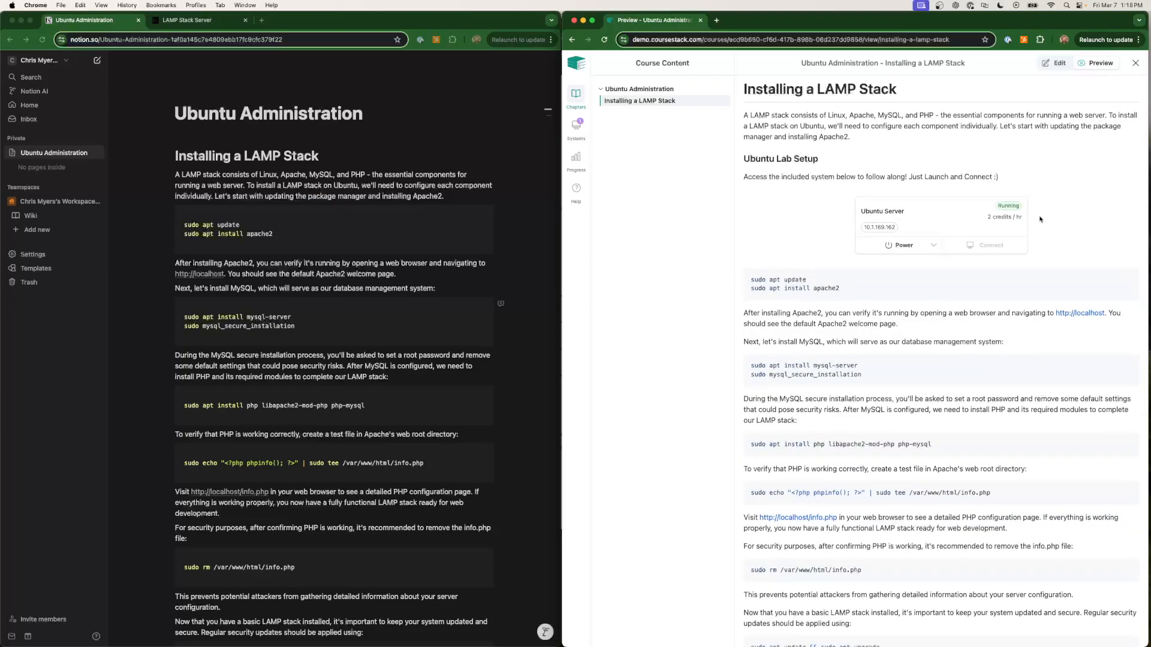
scroll(1019, 207, up, 1)
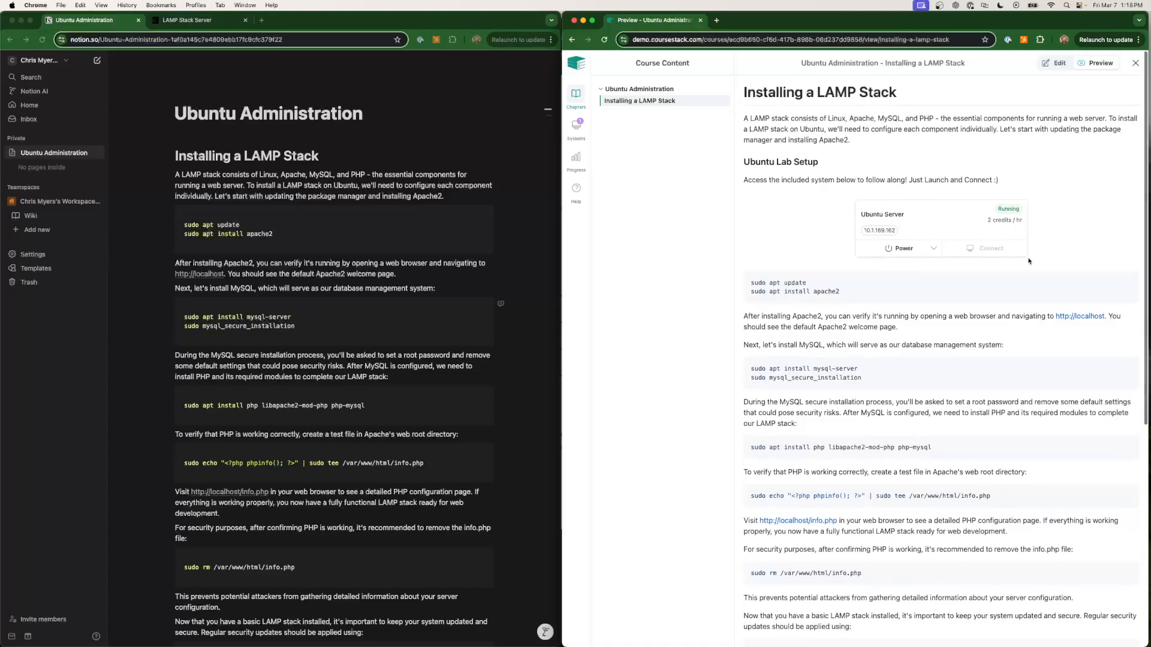
Check whether the Ubuntu Server's console can be connected to, and look over the lesson's first commands.
scroll(970, 337, down, 1)
scroll(970, 338, up, 1)
scroll(970, 338, down, 1)
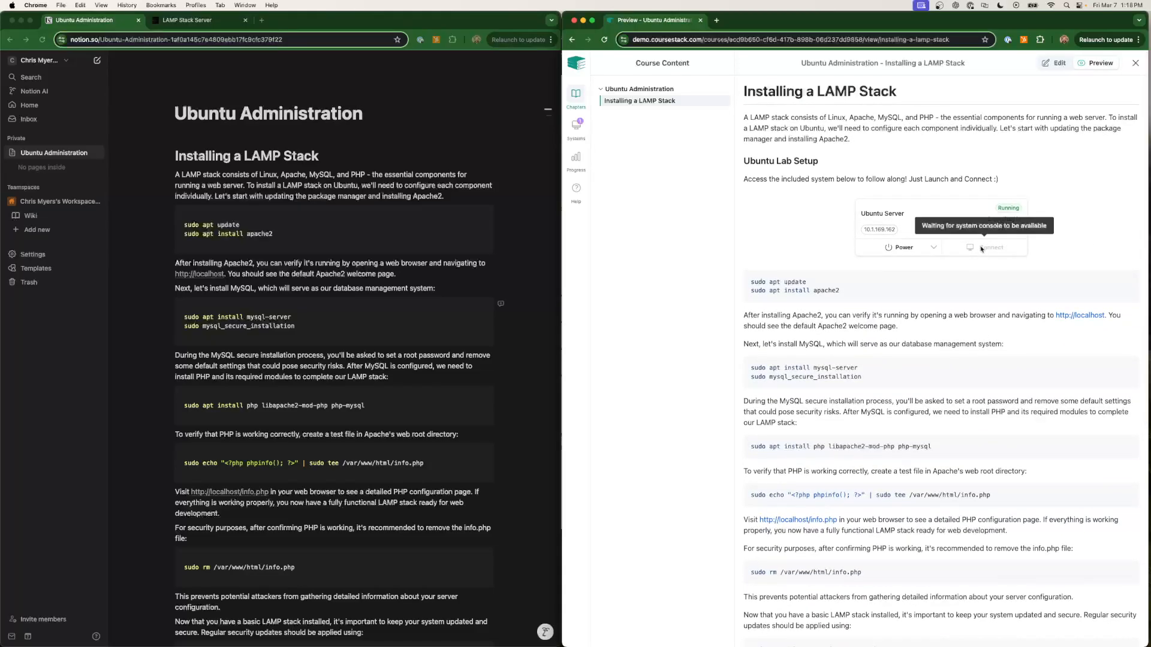
scroll(887, 345, down, 1)
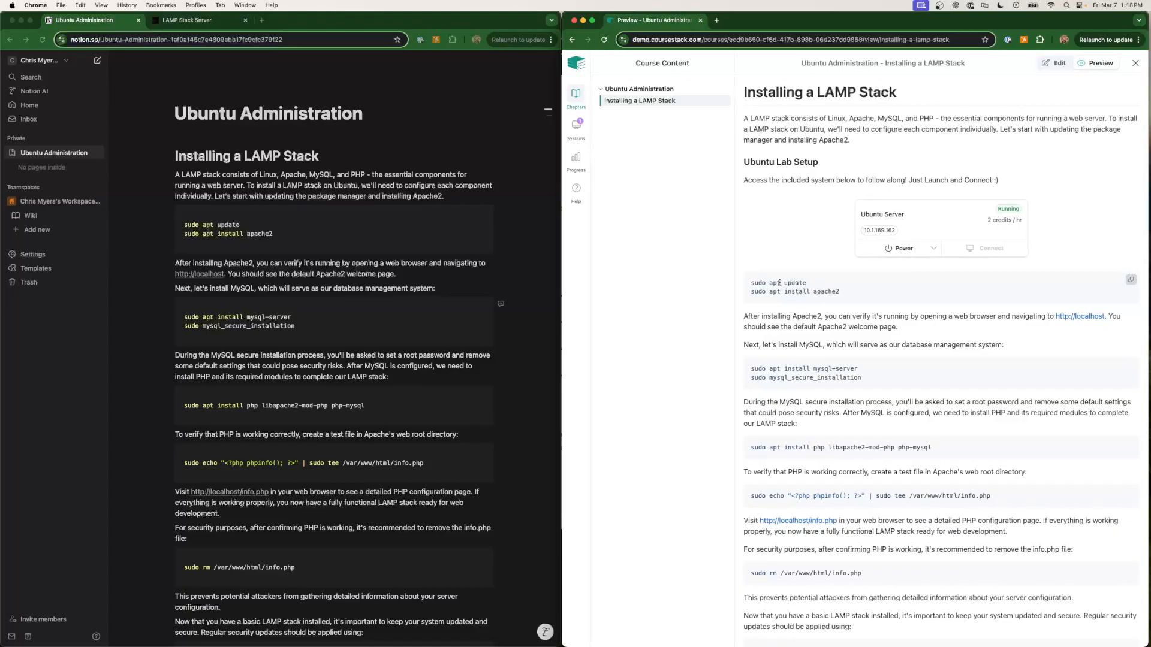
drag(781, 281, 750, 281)
scroll(829, 280, down, 1)
click(848, 354)
scroll(858, 408, down, 3)
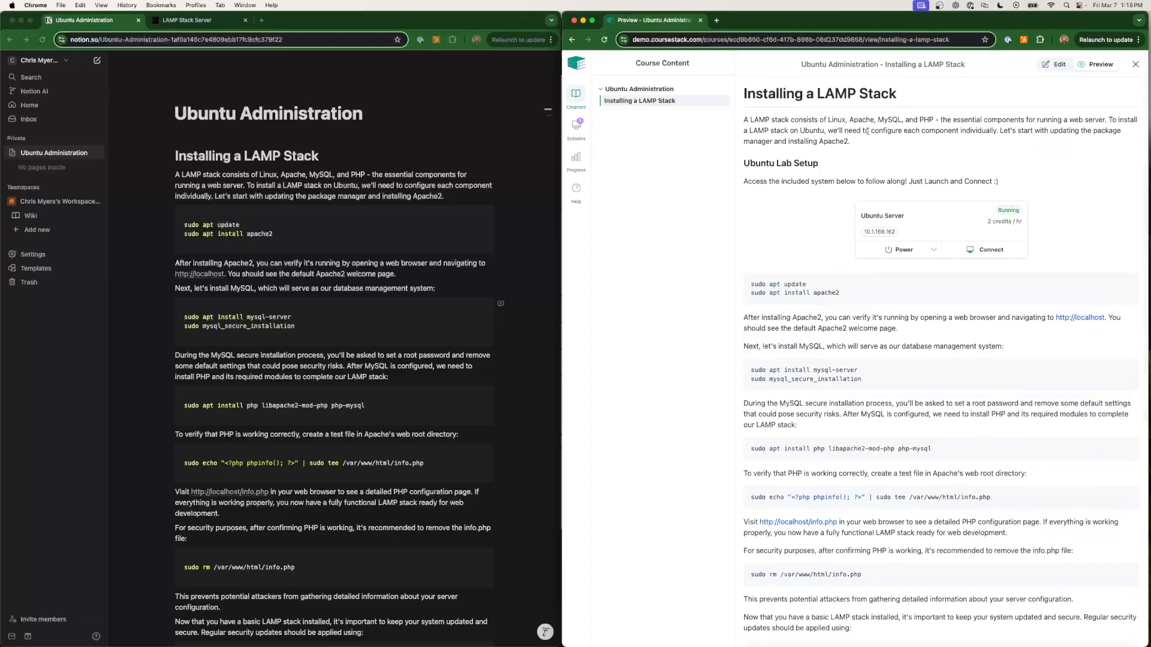
View the course systems list in the preview and look at the Ubuntu Server's power options.
click(580, 132)
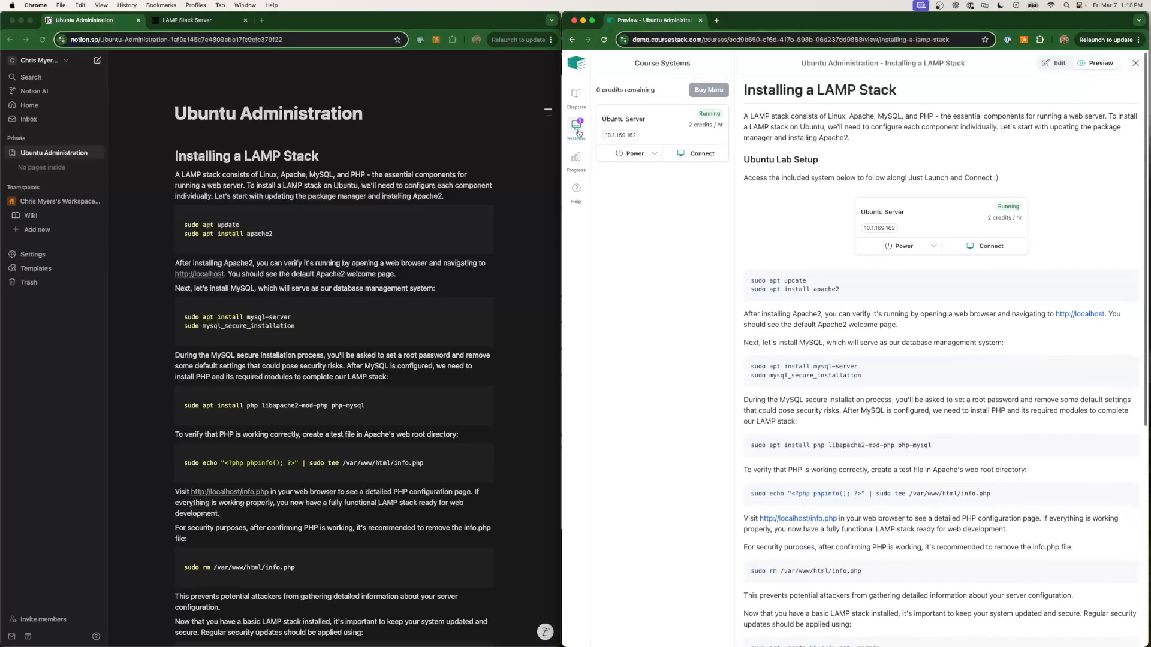
click(636, 156)
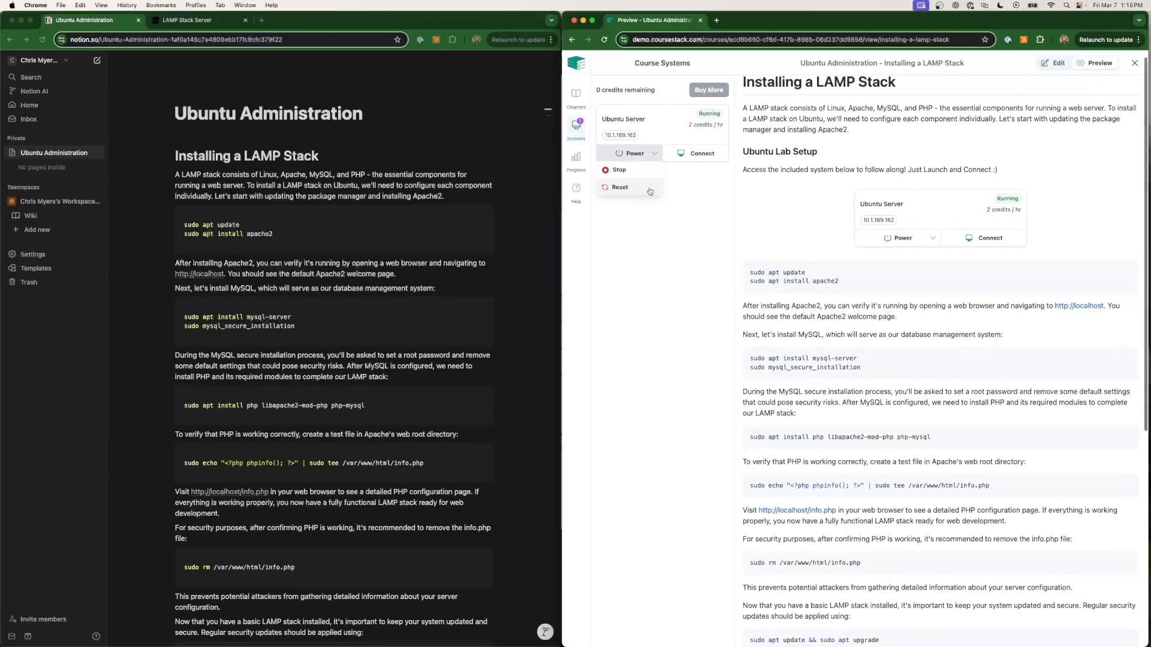
scroll(649, 191, up, 1)
click(591, 187)
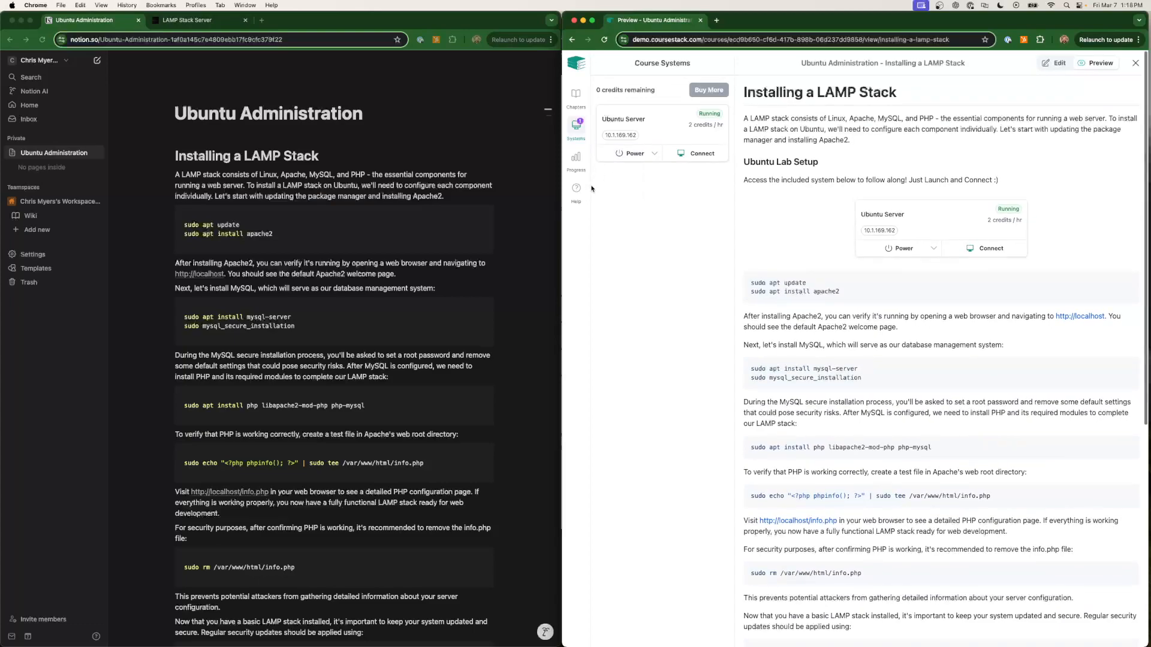
Connect to the Ubuntu Server and place its console in the Notion window, replacing the LAMP Stack Server page there.
click(976, 250)
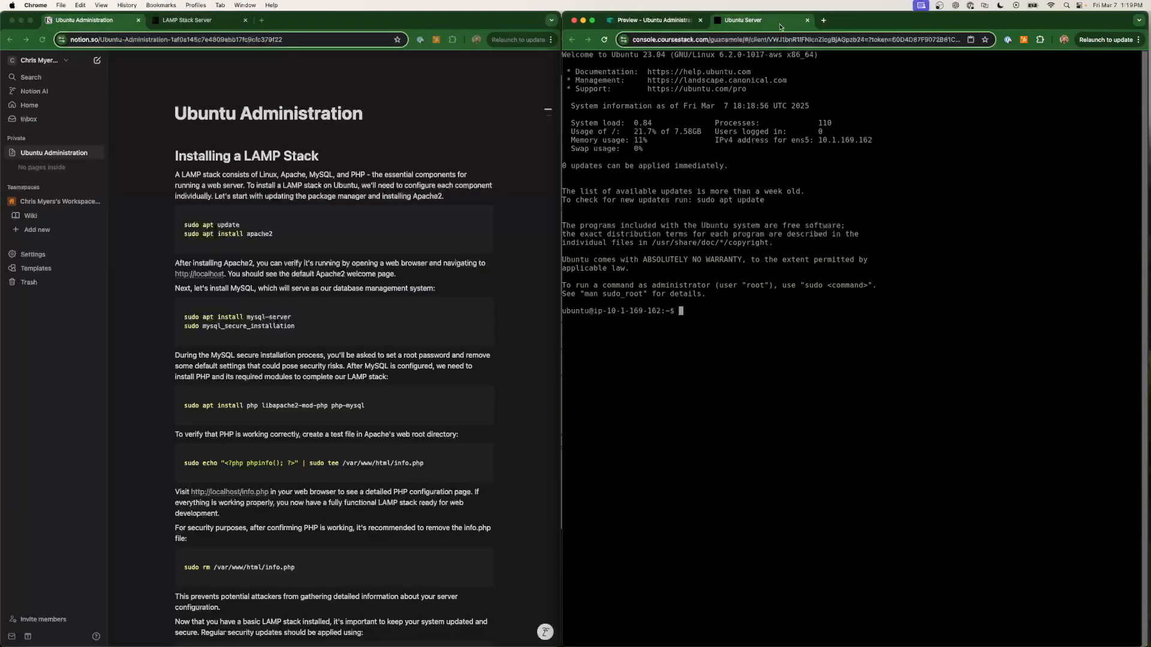
drag(780, 27, 203, 27)
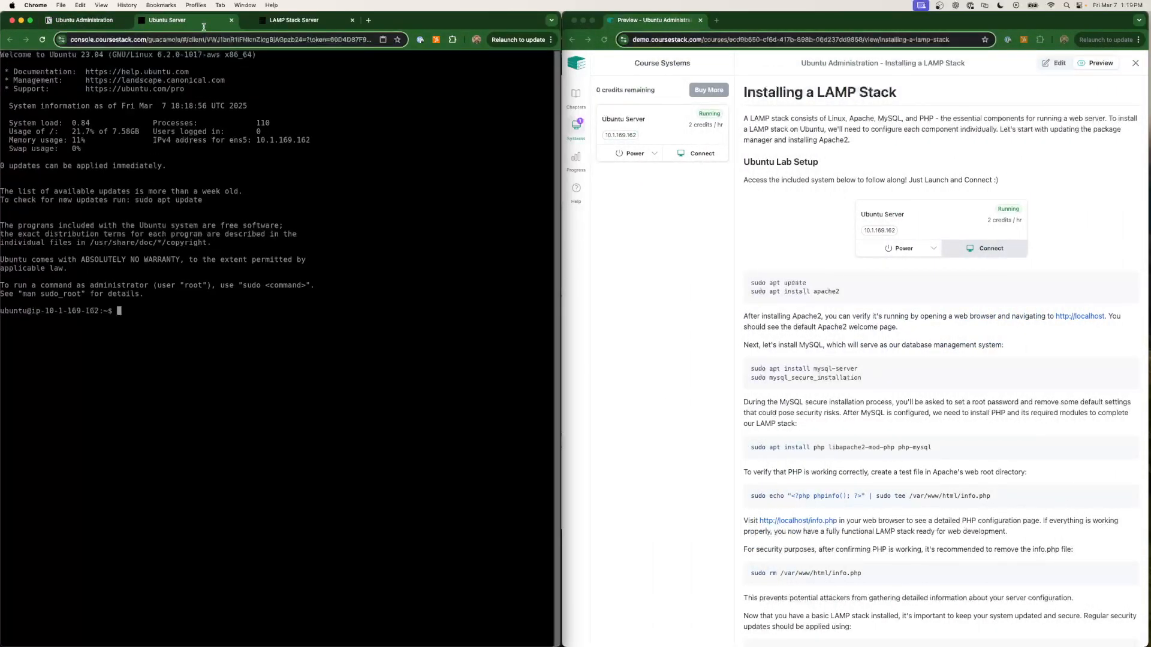
click(353, 20)
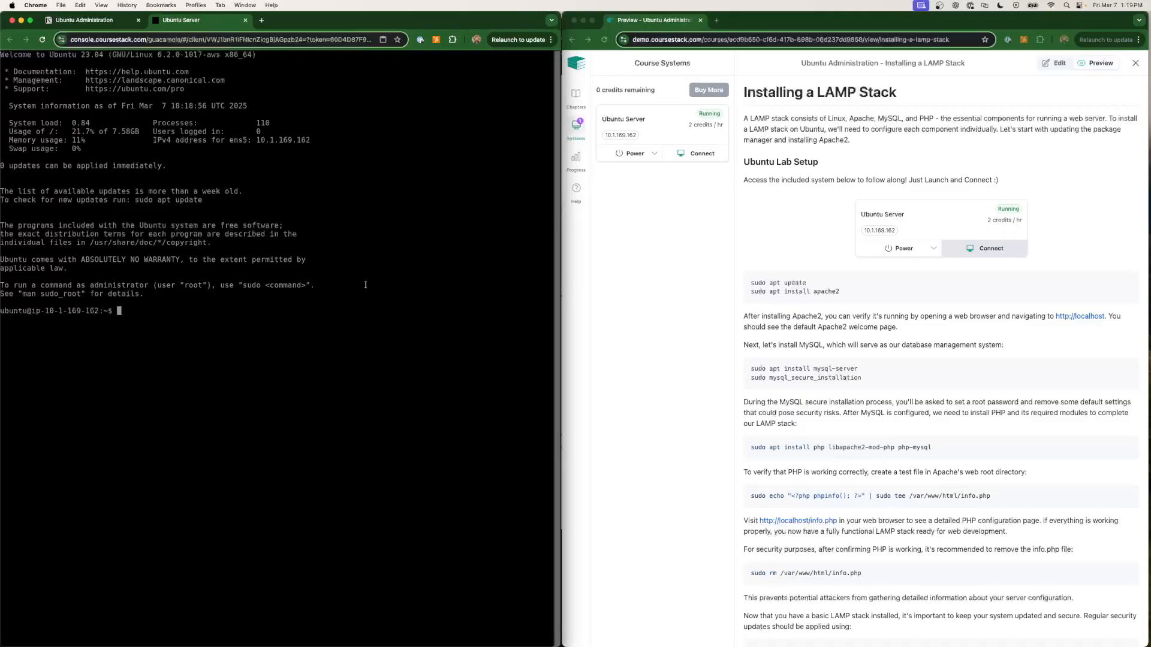
Copy the sudo apt install apache2 command from the lesson, run it in the Ubuntu Server console, and answer Y to continue.
click(890, 354)
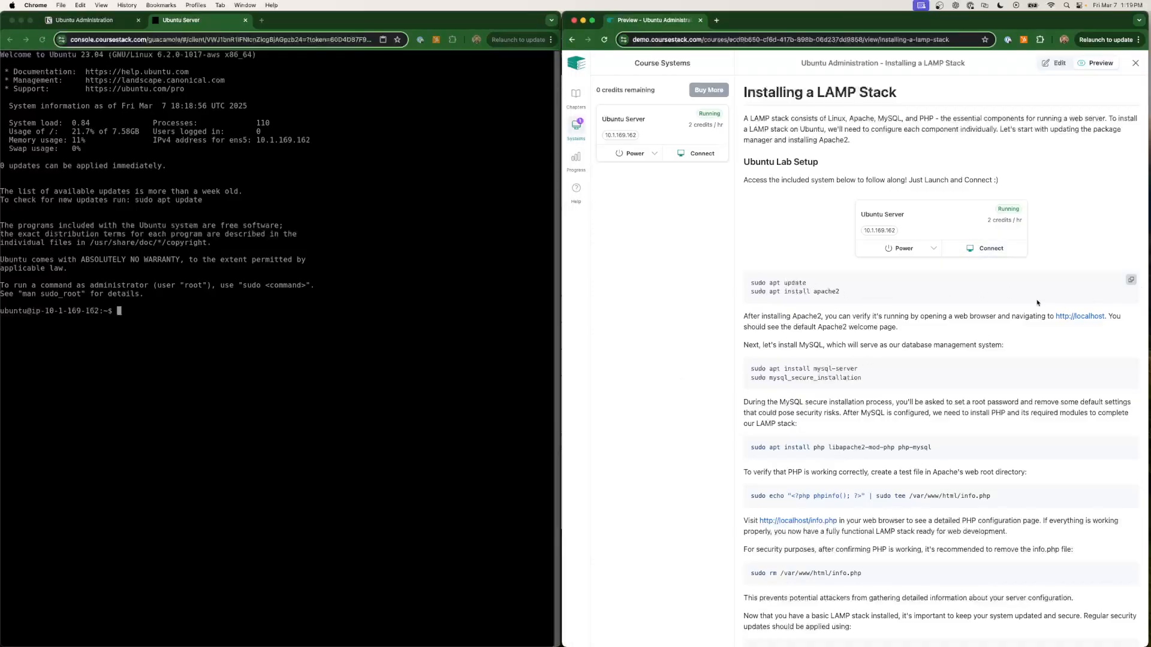
drag(756, 300, 759, 295)
click(762, 294)
triple_click(763, 294)
key(super+c)
click(334, 309)
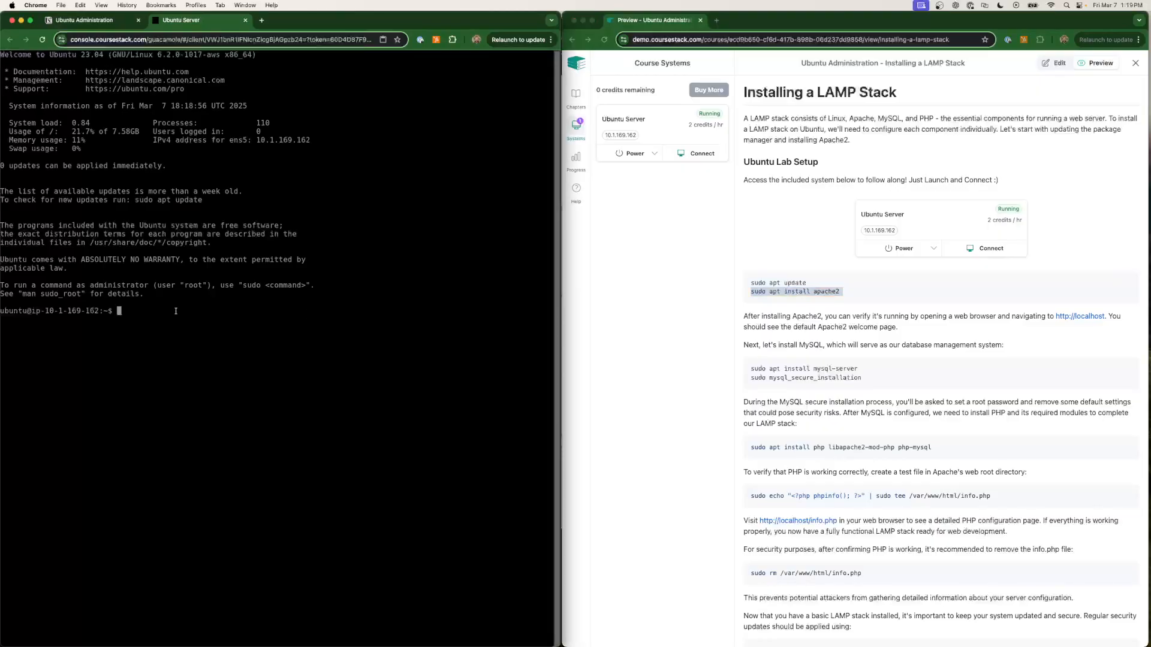
key(super+v)
key(Return)
text(Y)
key(Return)
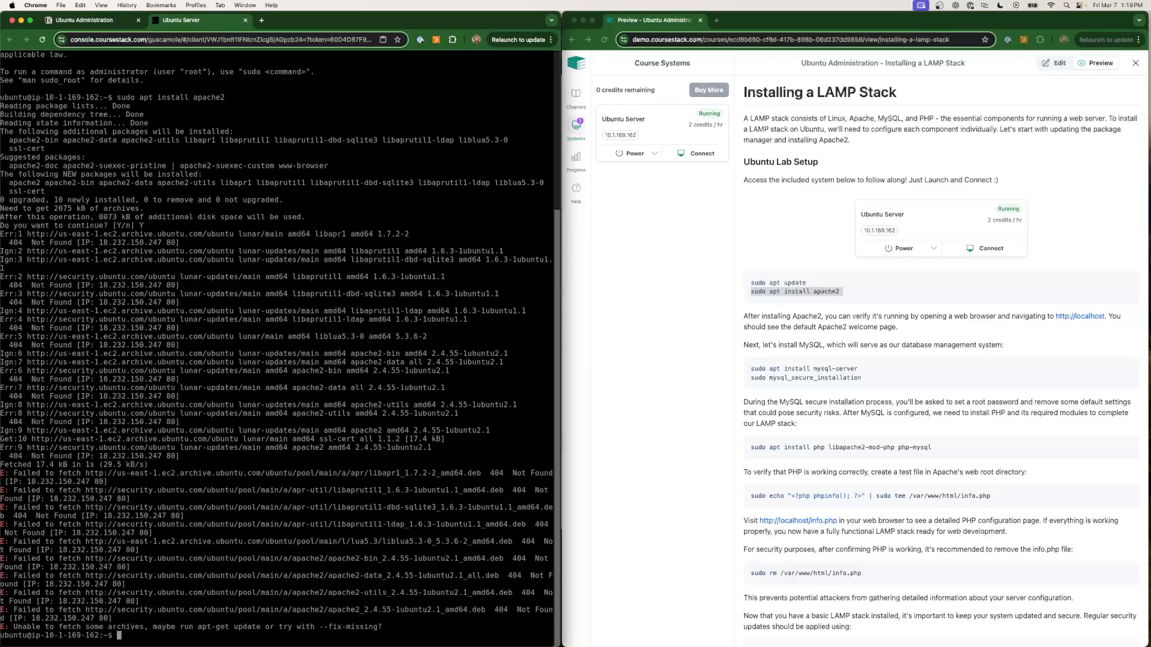
scroll(206, 408, up, 5)
scroll(206, 408, down, 5)
Skim the previewed lesson, close the Ubuntu Server console, and exit the lesson to the course summary.
click(890, 329)
click(889, 329)
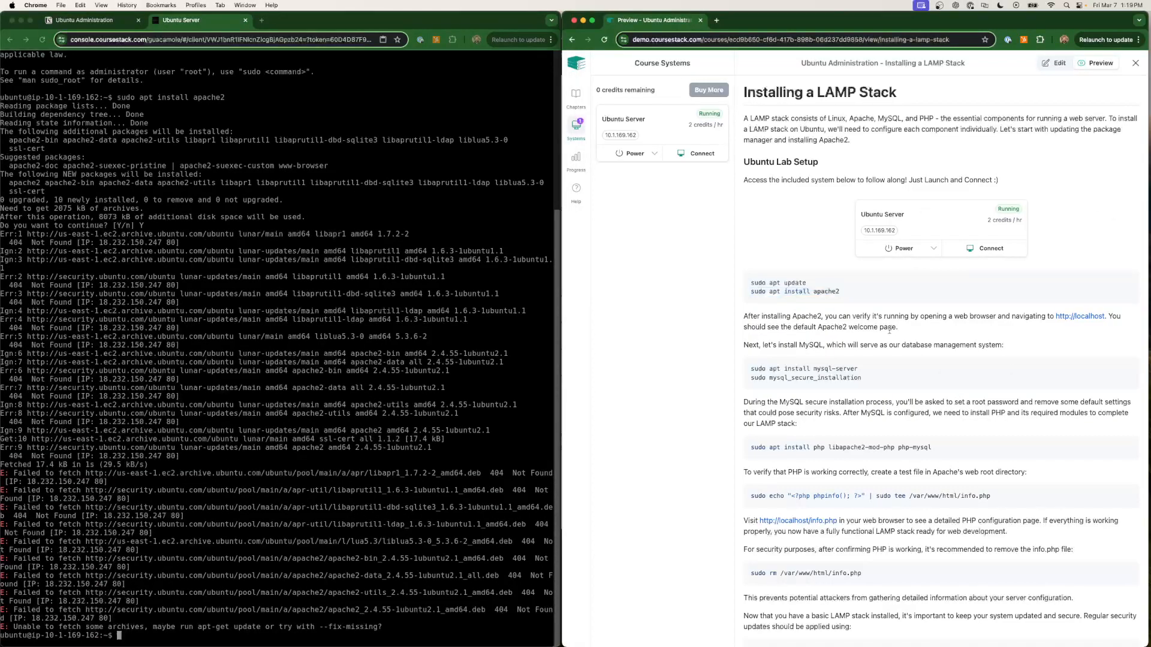
scroll(826, 604, down, 10)
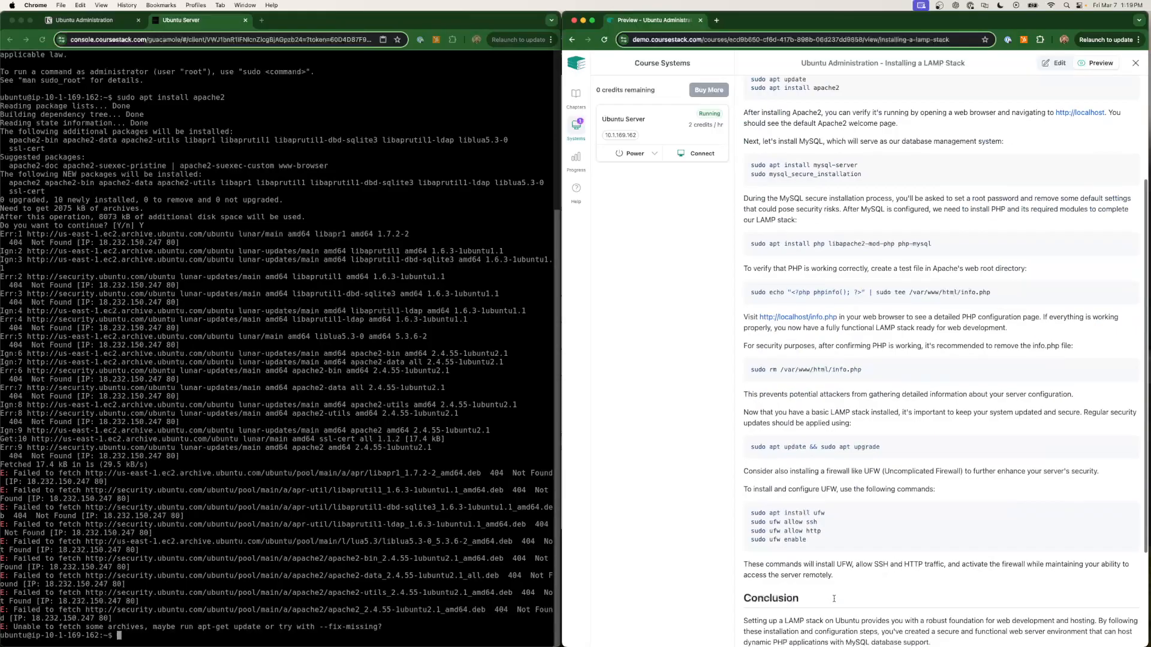
scroll(830, 600, up, 6)
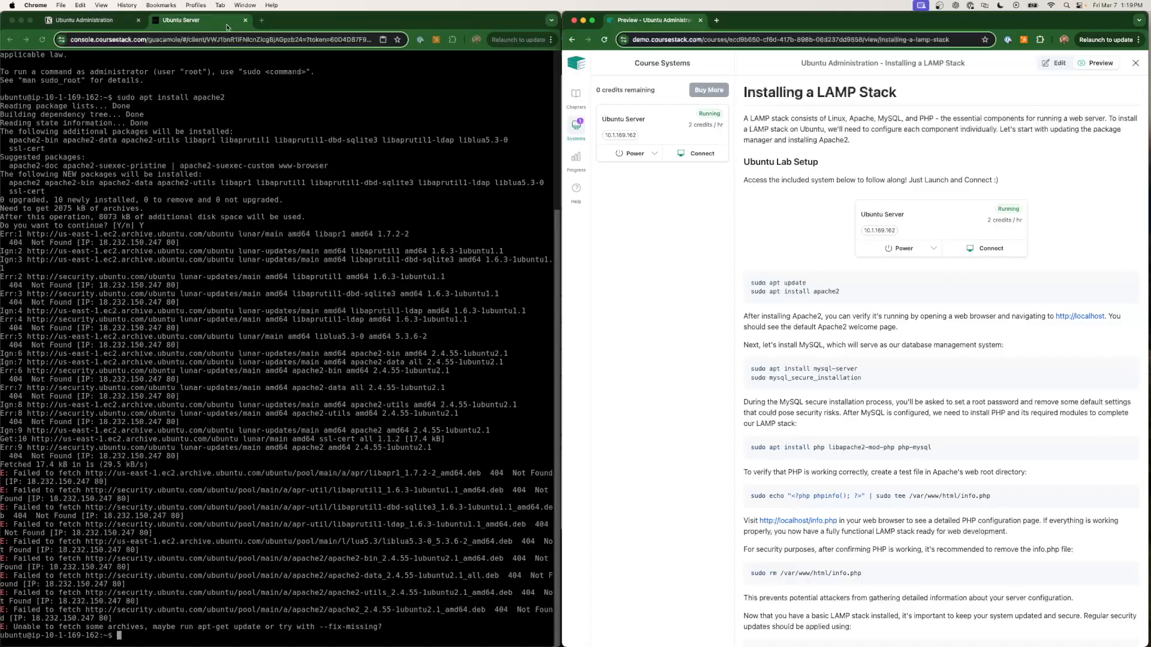
click(245, 20)
click(829, 284)
scroll(909, 340, down, 4)
click(1054, 65)
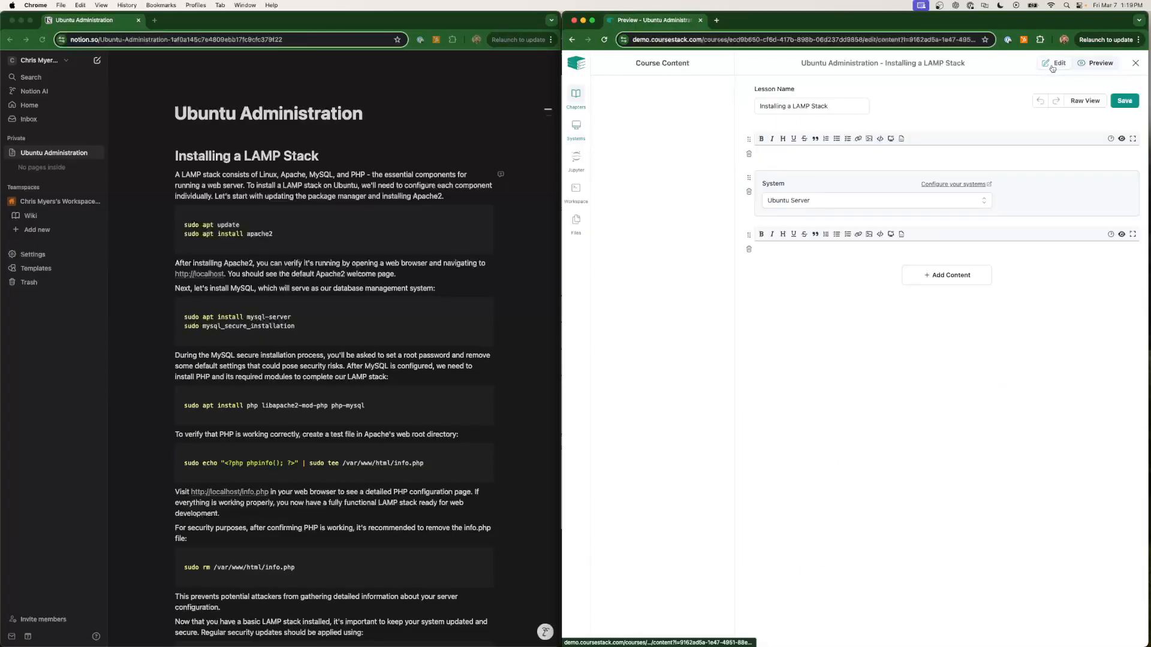
click(1136, 64)
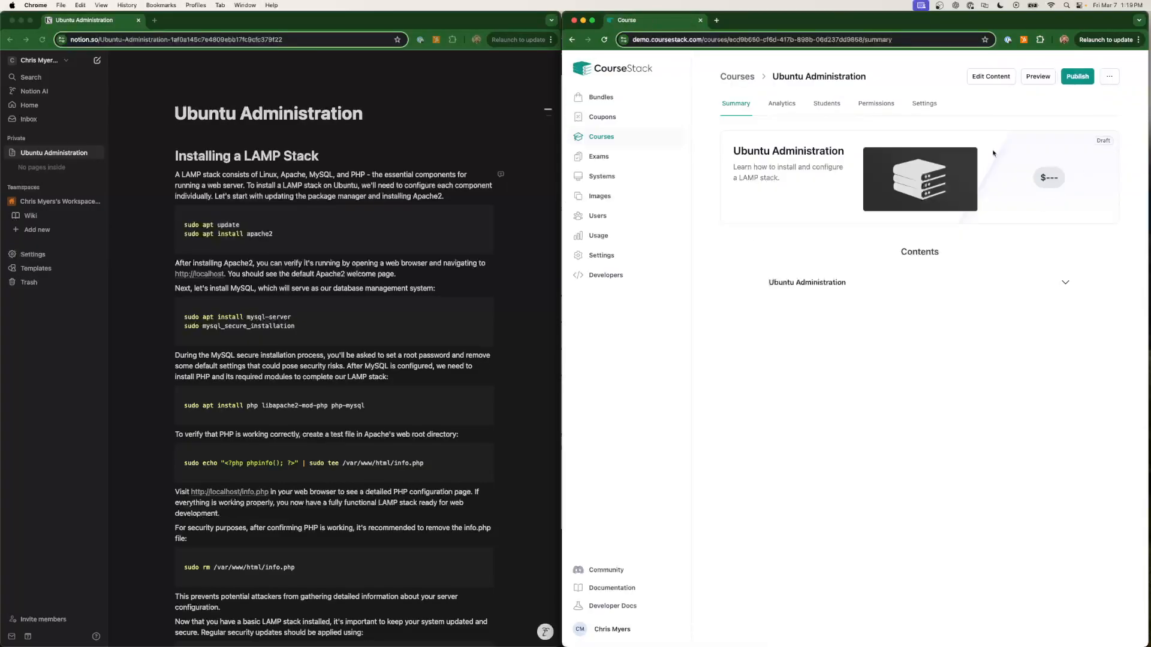
In the course settings, use the credit calculator to include 20 credits, based on 10 hours of Ubuntu Server runtime.
click(928, 104)
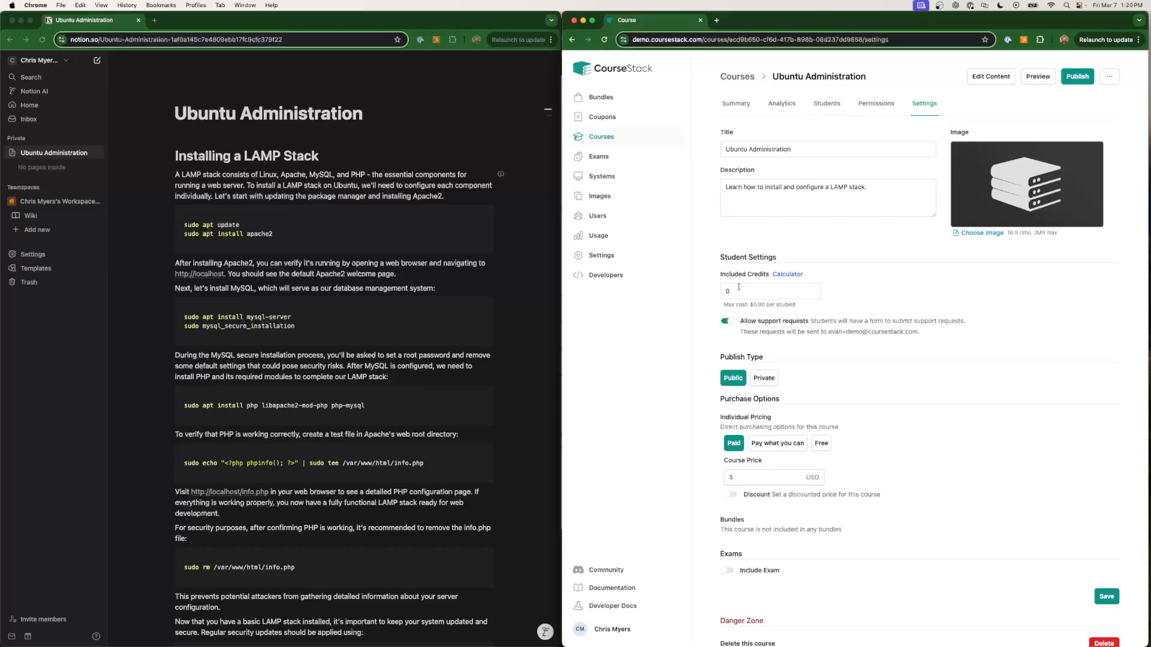
scroll(739, 288, down, 1)
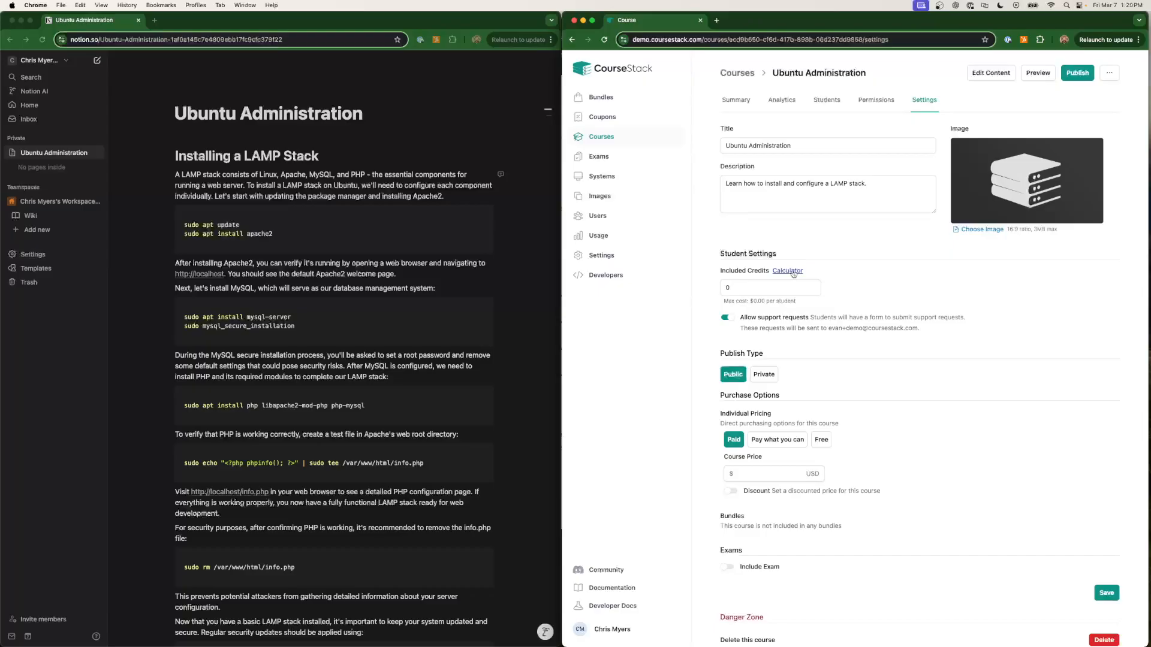
scroll(793, 273, down, 2)
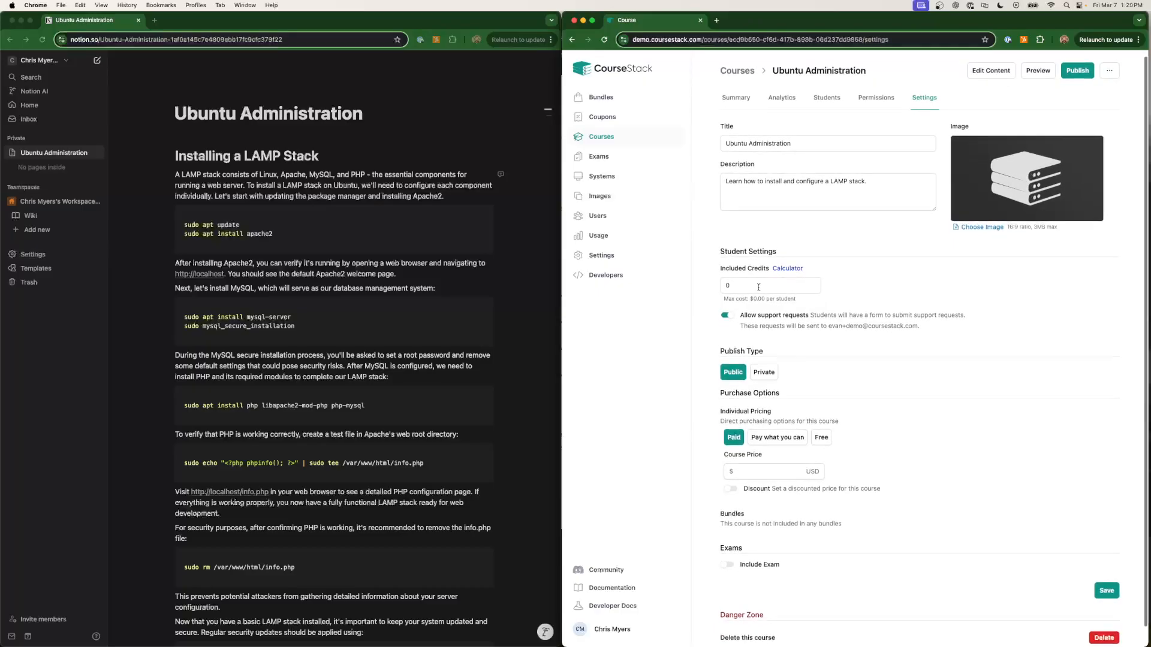
scroll(750, 304, down, 1)
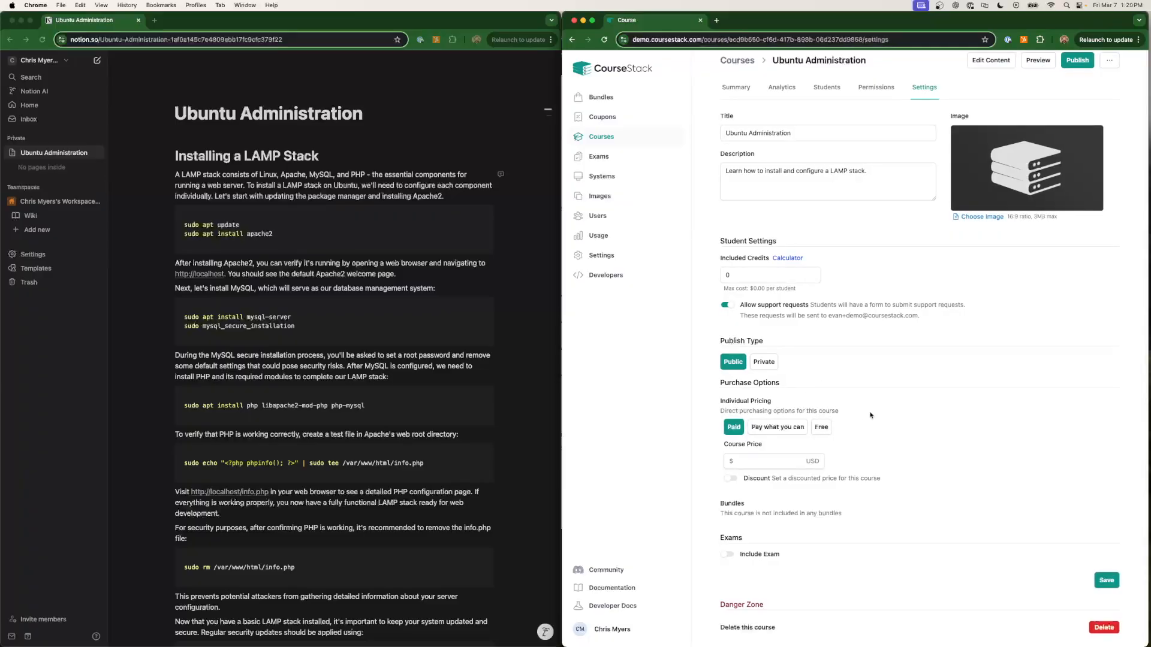
click(787, 258)
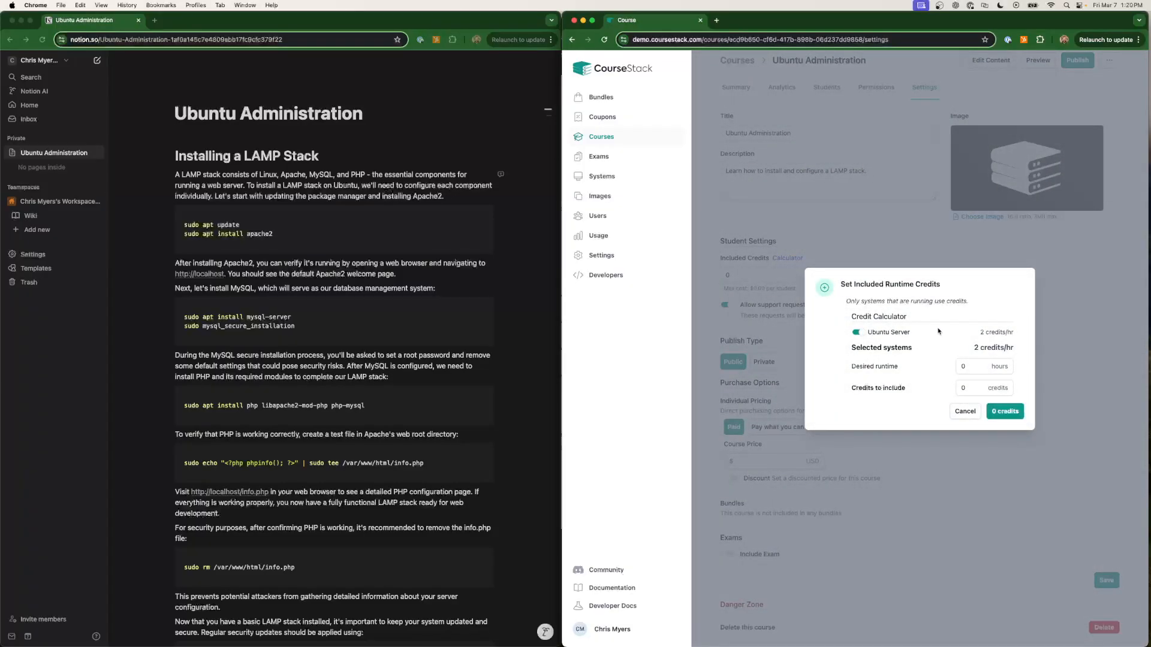
click(974, 365)
text(10)
click(840, 404)
click(991, 410)
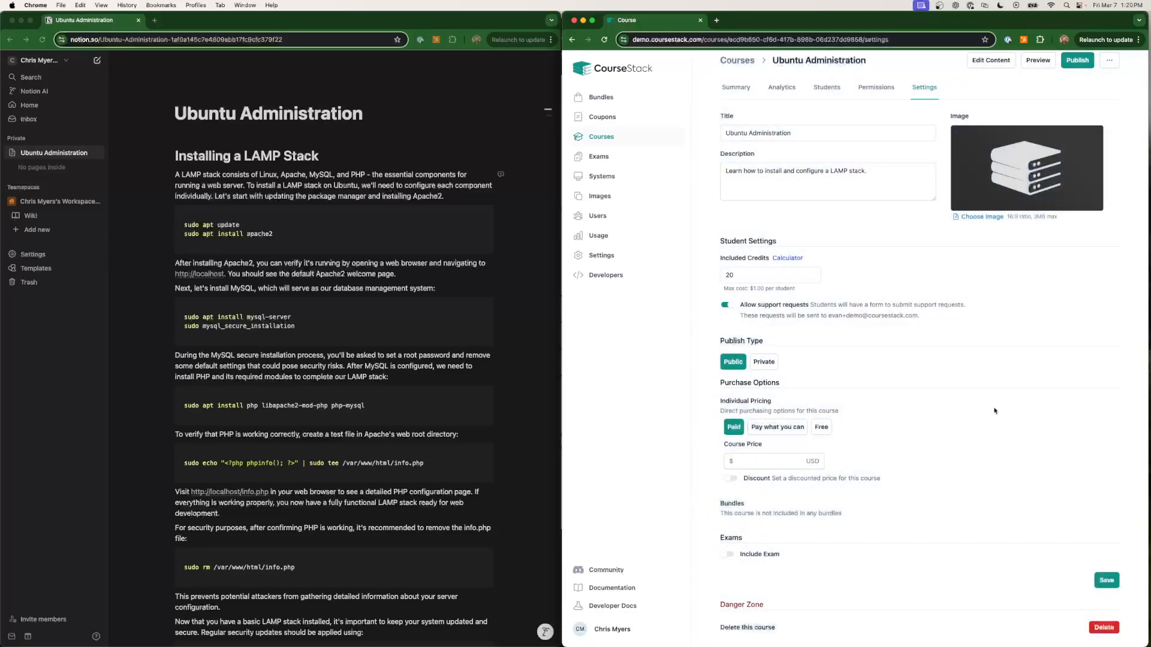
drag(751, 289, 757, 289)
click(761, 289)
Set the course's individual pricing to Free and save the course settings.
scroll(761, 289, down, 1)
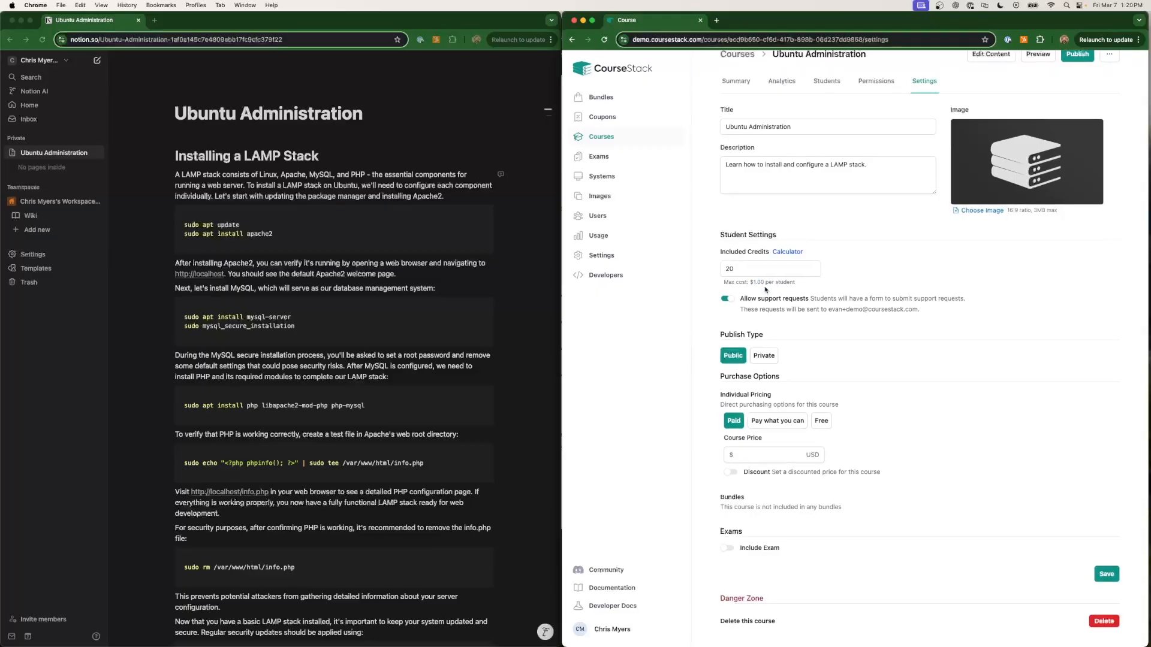
scroll(766, 289, up, 1)
scroll(733, 362, down, 1)
scroll(733, 362, down, 1)
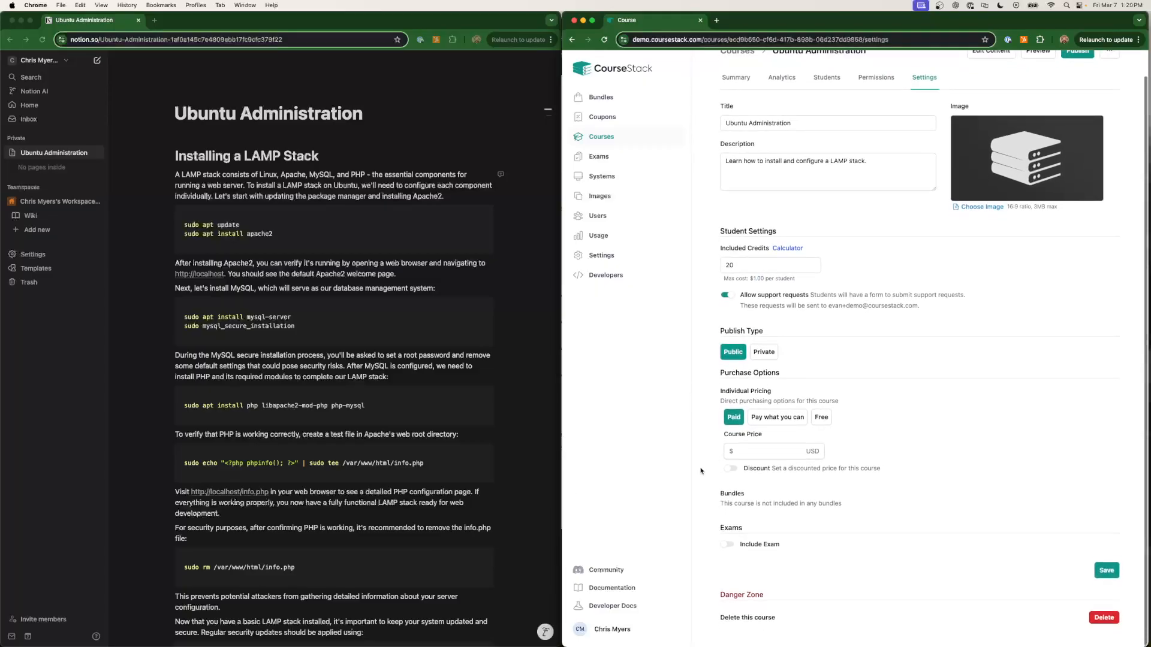
click(827, 422)
click(1097, 550)
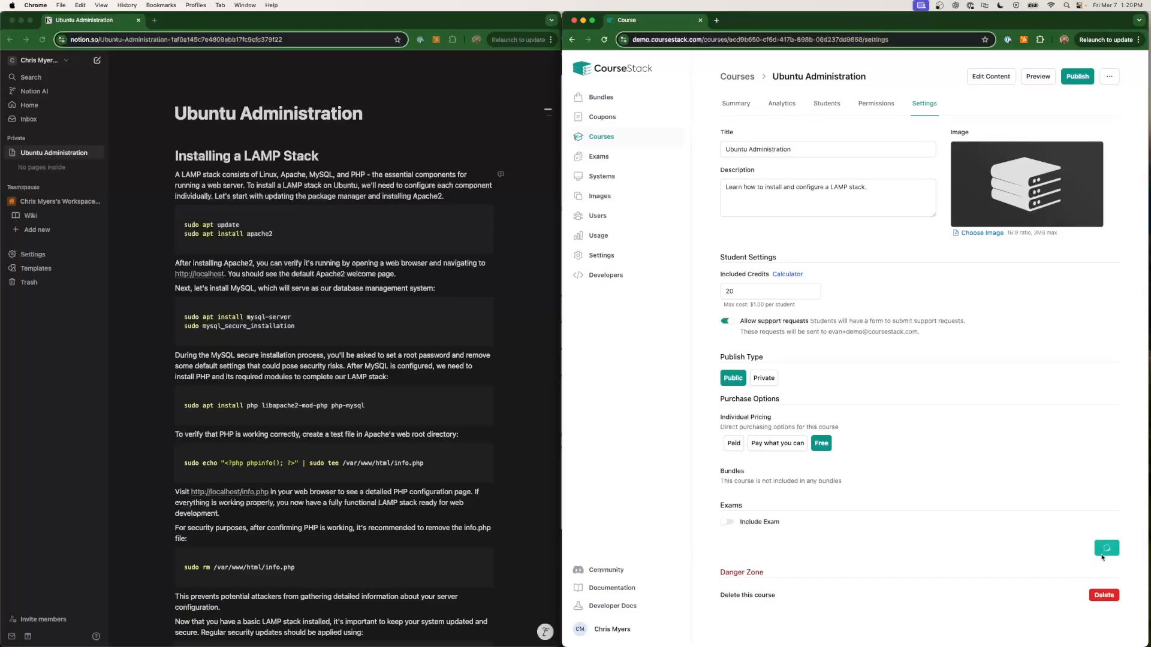
Publish the Ubuntu Administration course publicly and return to the list of courses.
click(1077, 76)
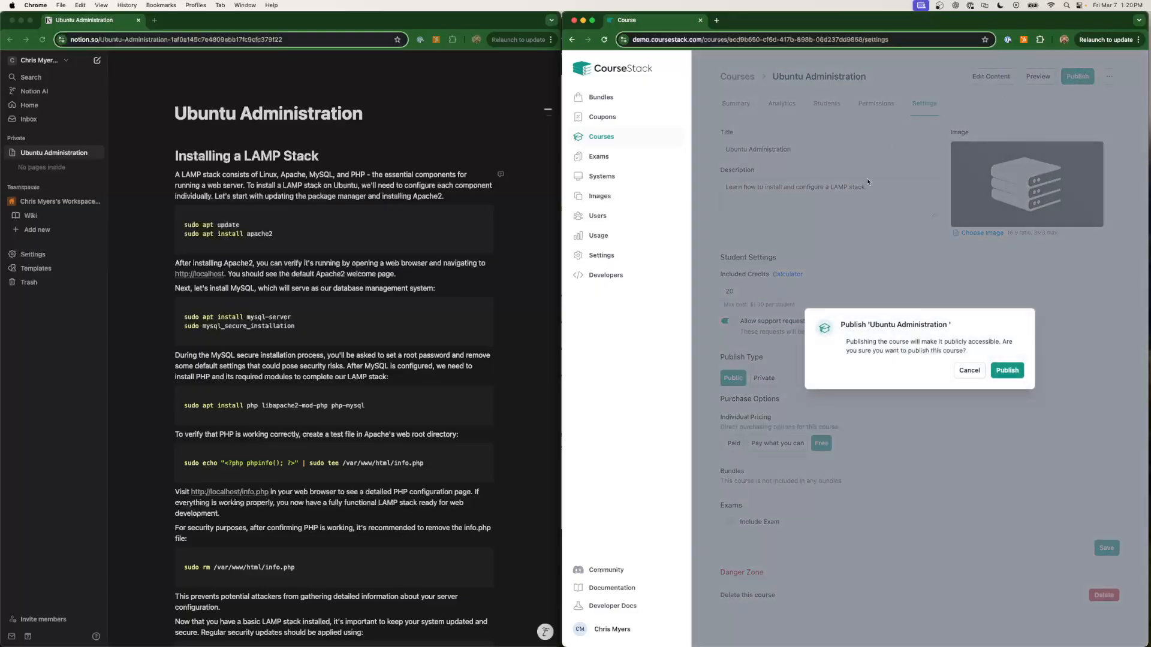
click(1007, 369)
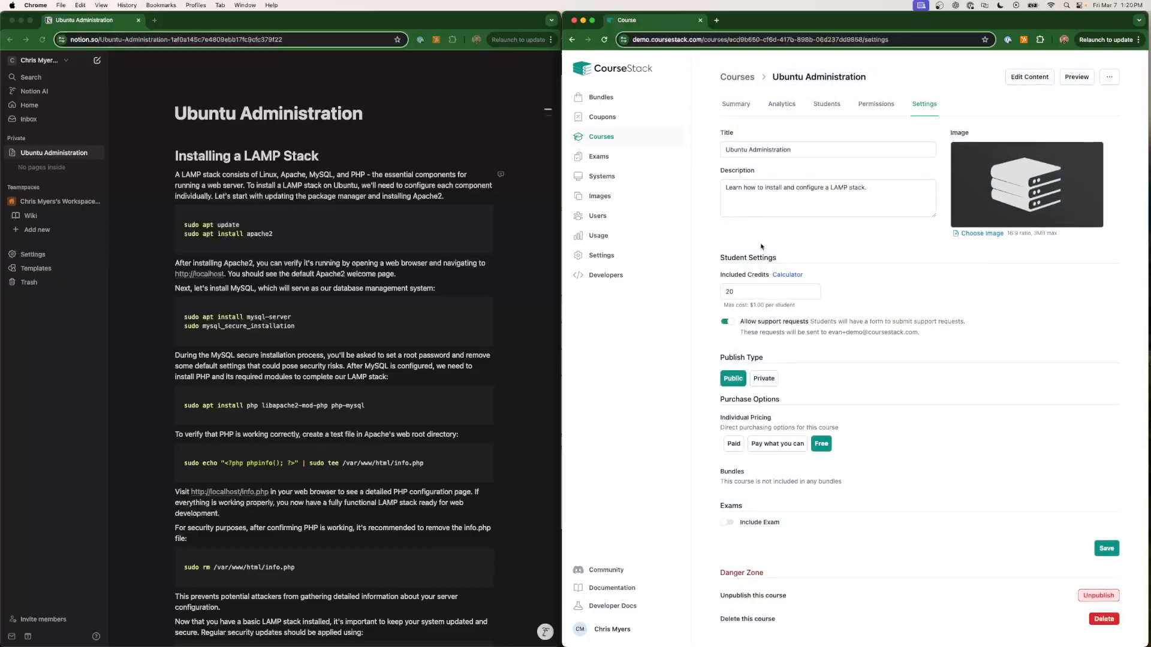
click(664, 126)
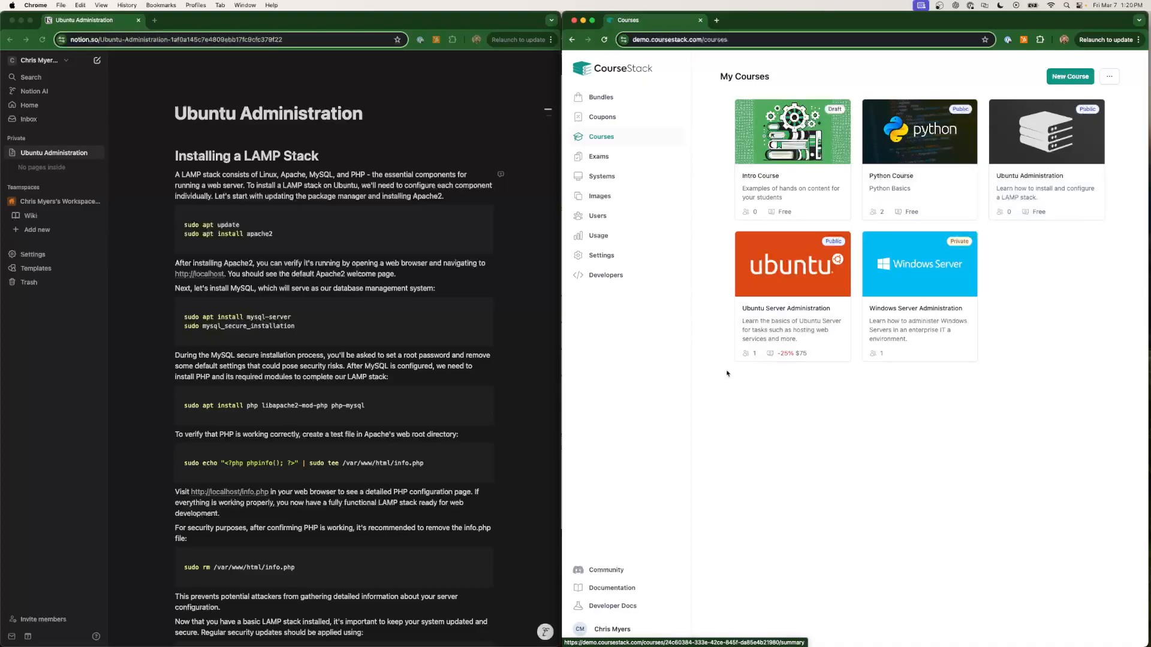
Open the academy's student site through the domain in the academy settings and show its catalog.
click(618, 263)
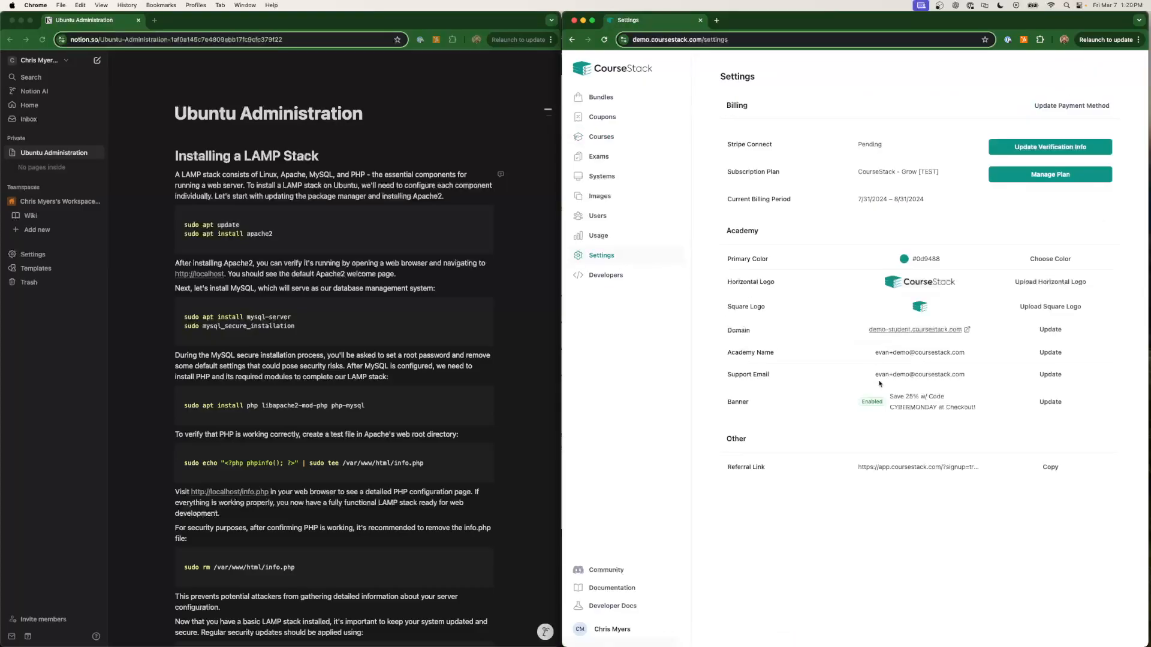
click(928, 335)
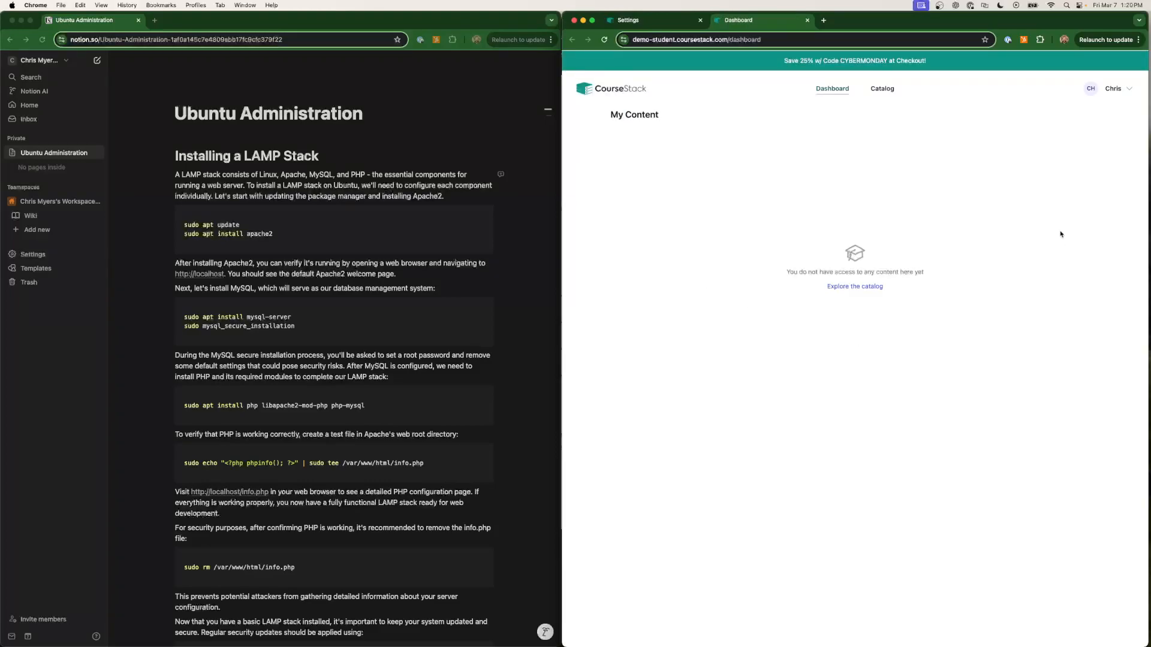
click(890, 89)
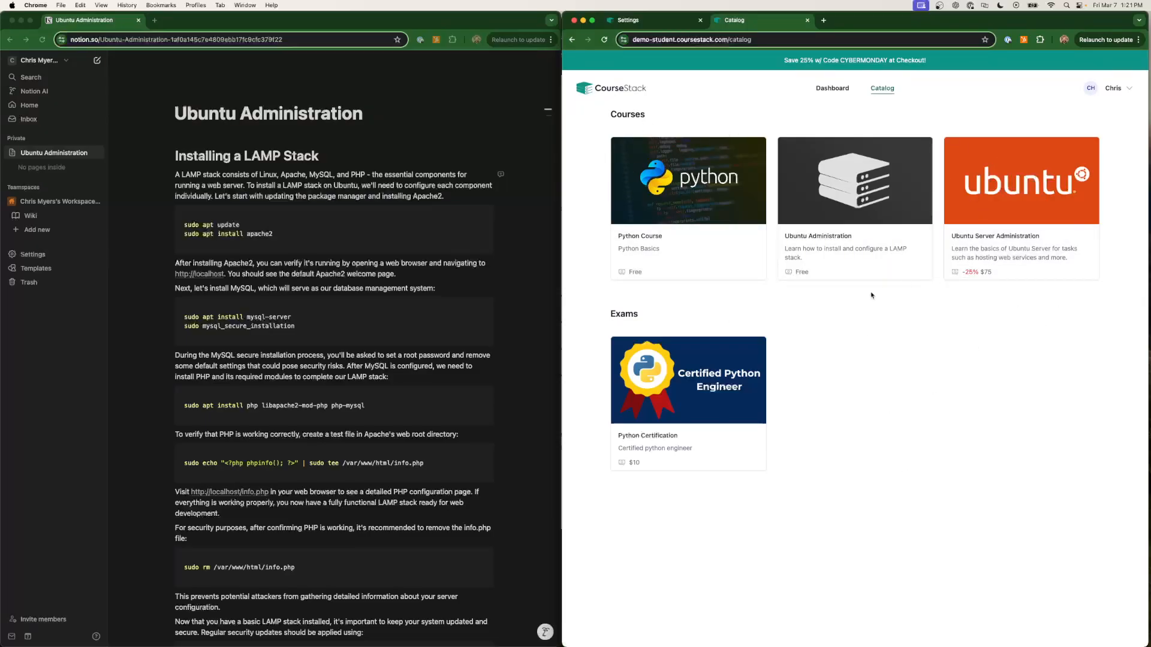
Open Ubuntu Administration from the student catalog, expand its contents, and enroll in the course.
click(851, 246)
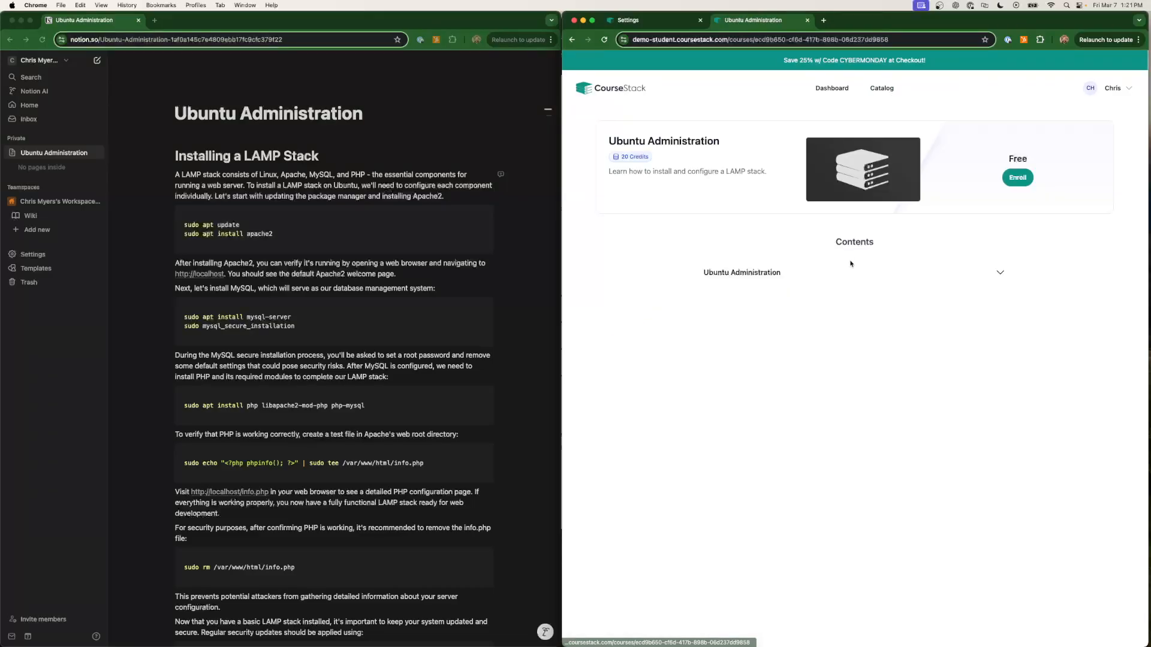
click(736, 274)
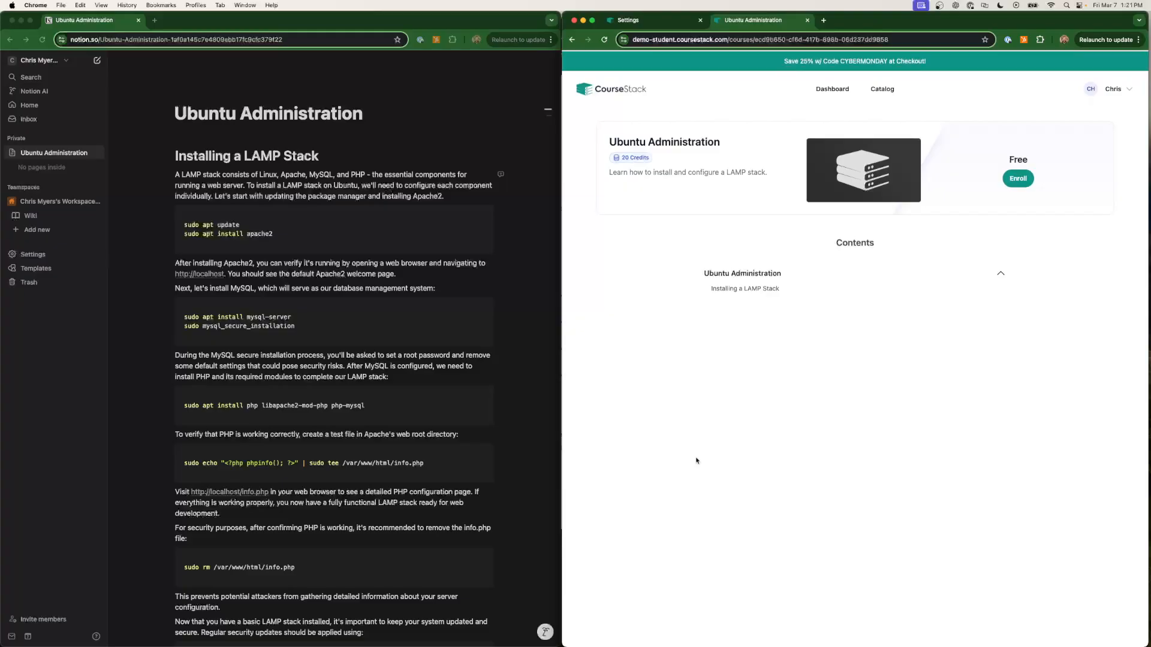
click(1018, 178)
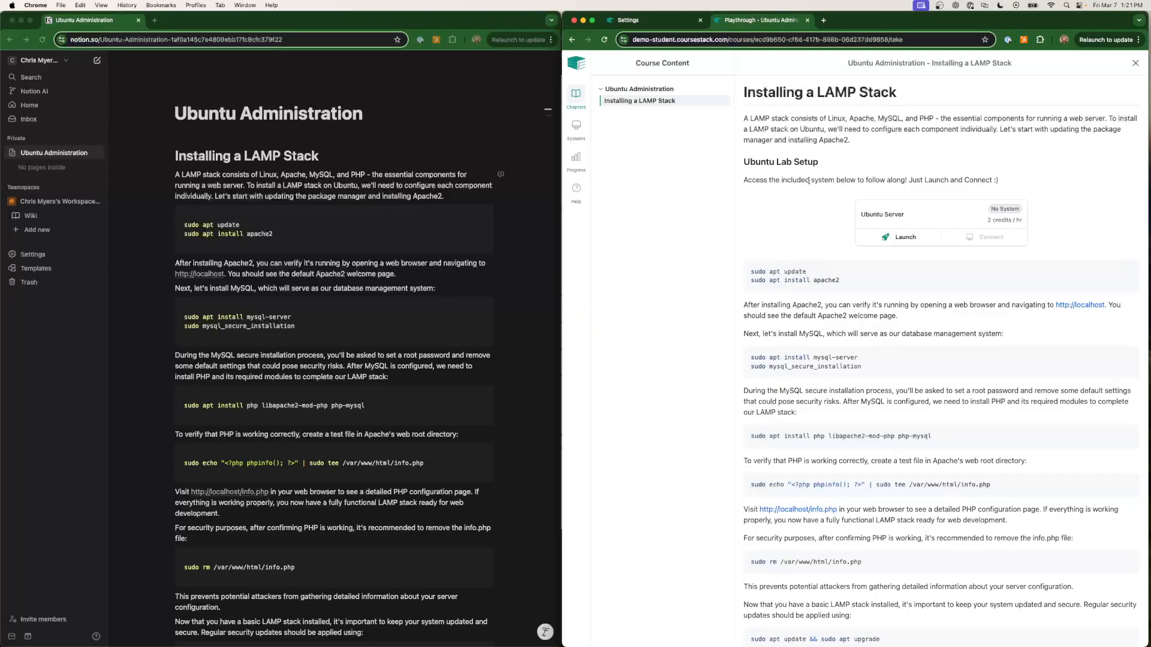
Launch the Ubuntu Server from the enrolled student's lesson and show it in the course systems list.
click(897, 240)
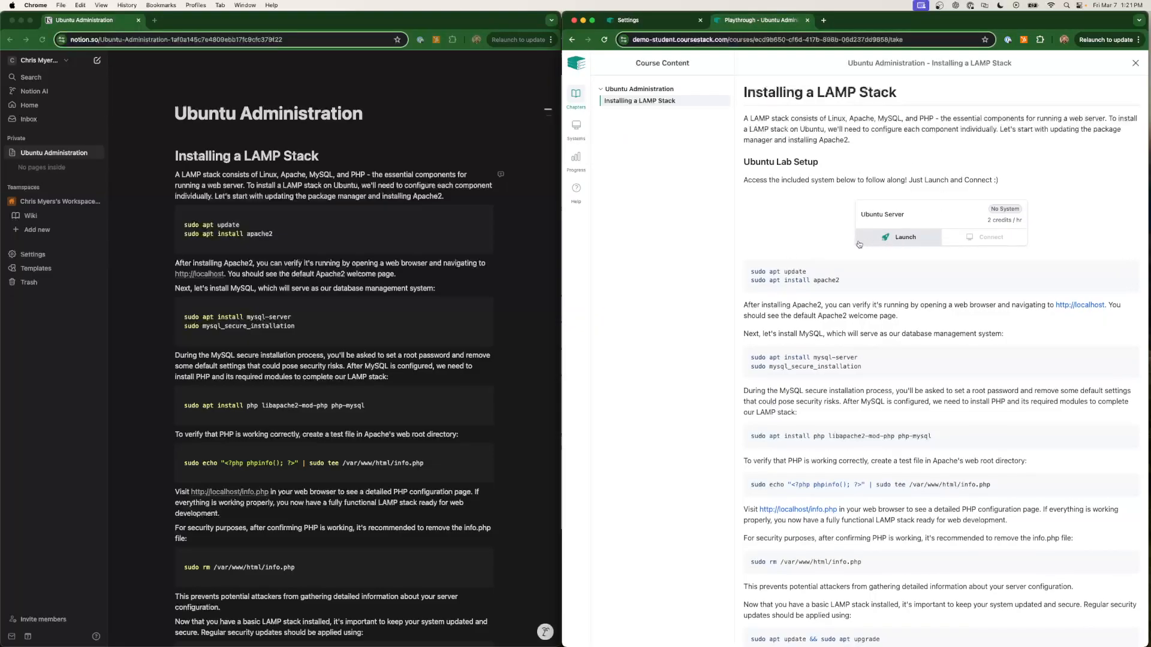
click(575, 128)
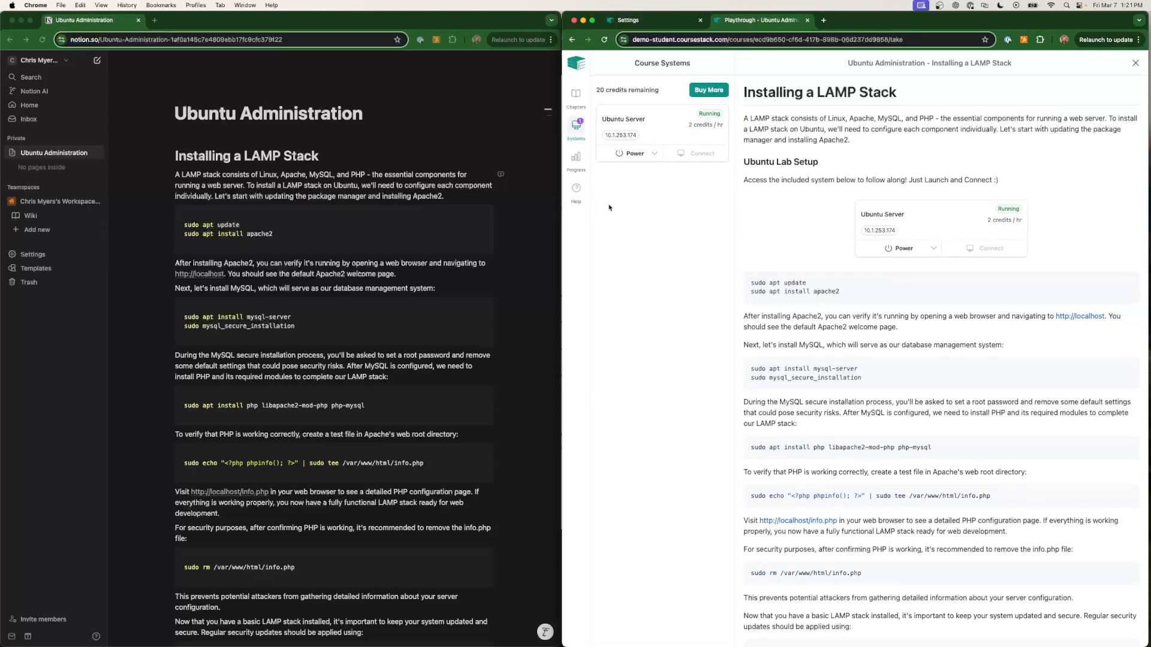
scroll(838, 189, down, 1)
View the student's course progress, skim the lesson, and look at the course help request form.
click(575, 157)
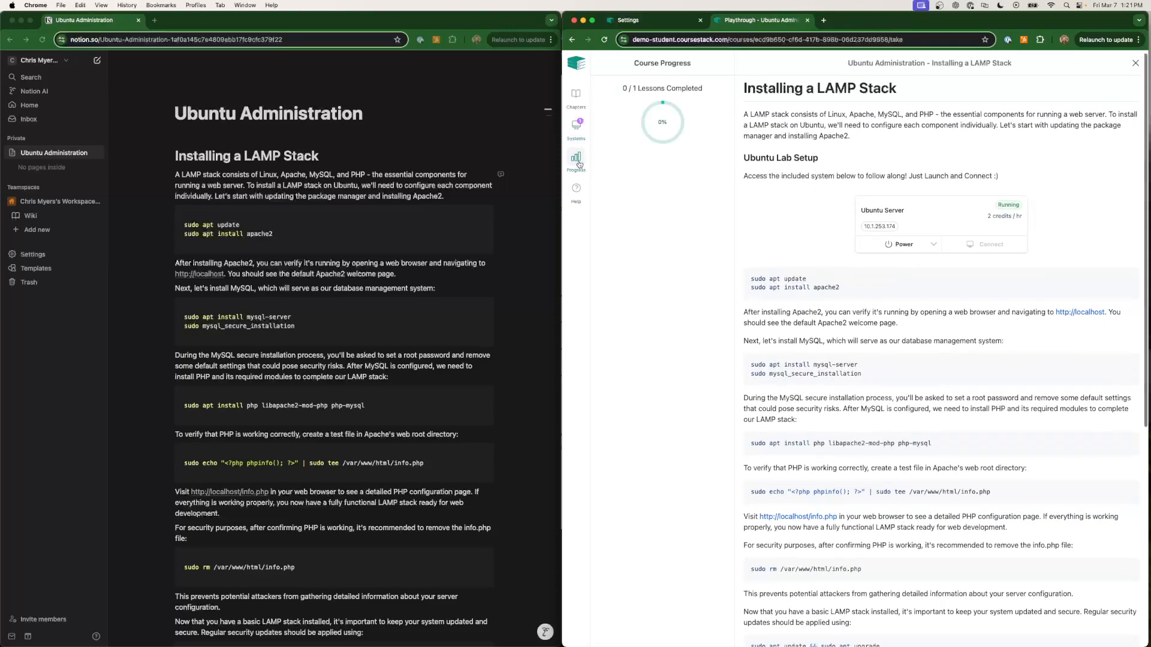
scroll(765, 127, down, 7)
scroll(764, 127, up, 3)
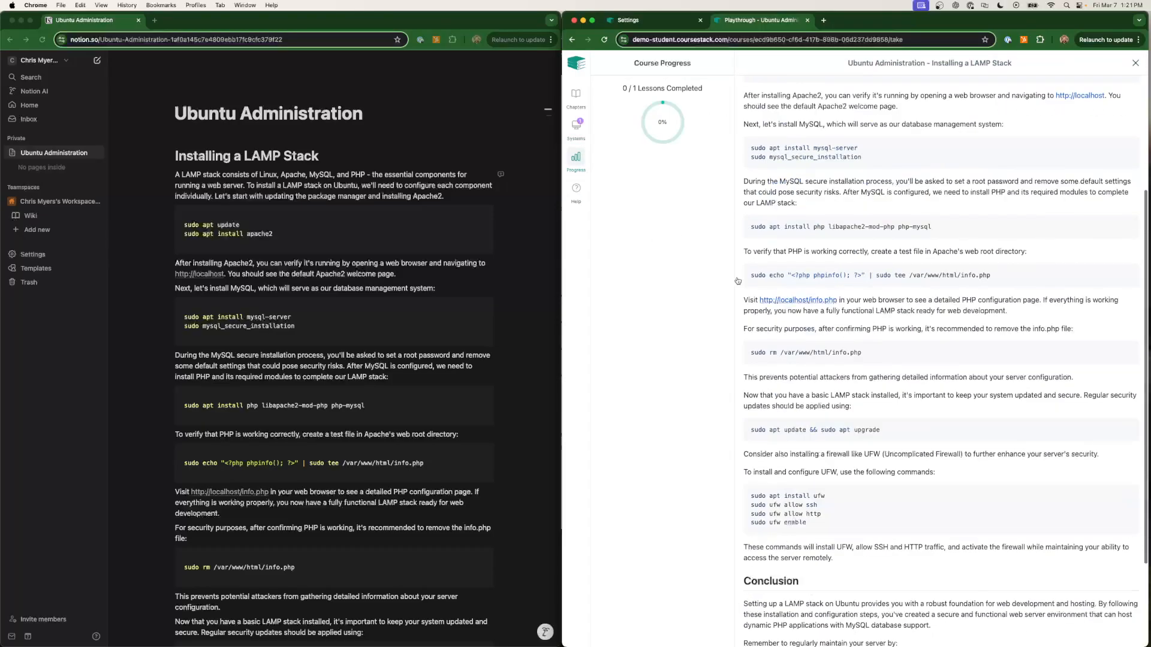
click(577, 191)
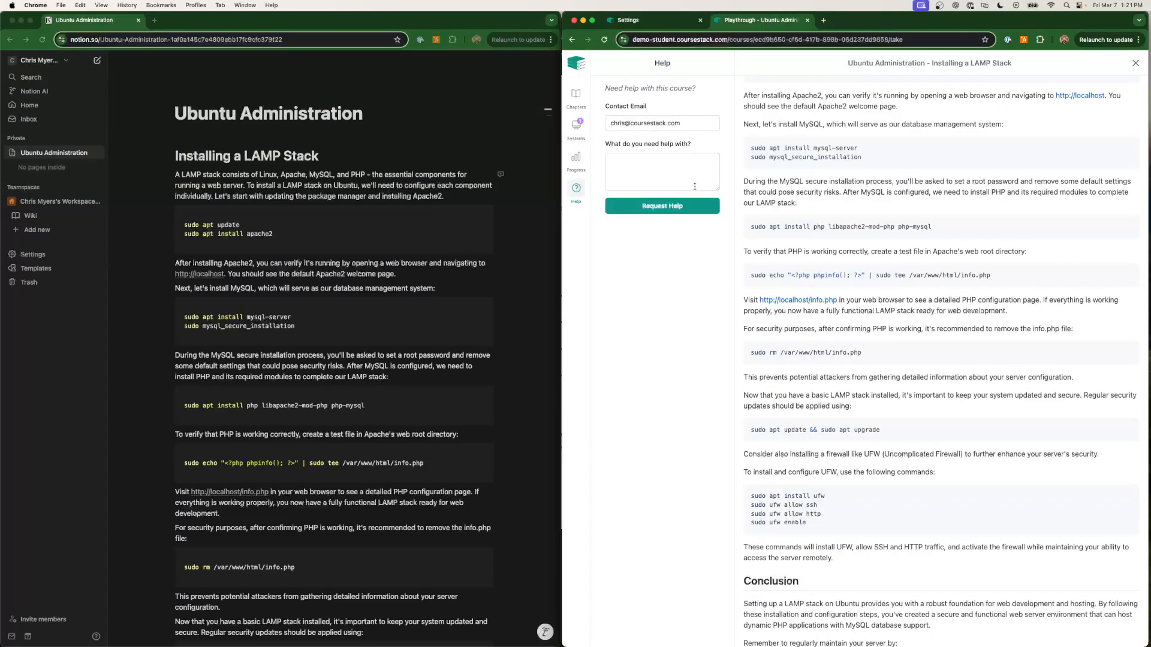
Return to the chapter list, go to the end of the lesson, complete the course, and open its completion page.
click(575, 97)
scroll(810, 362, down, 3)
scroll(812, 362, up, 6)
scroll(812, 362, down, 6)
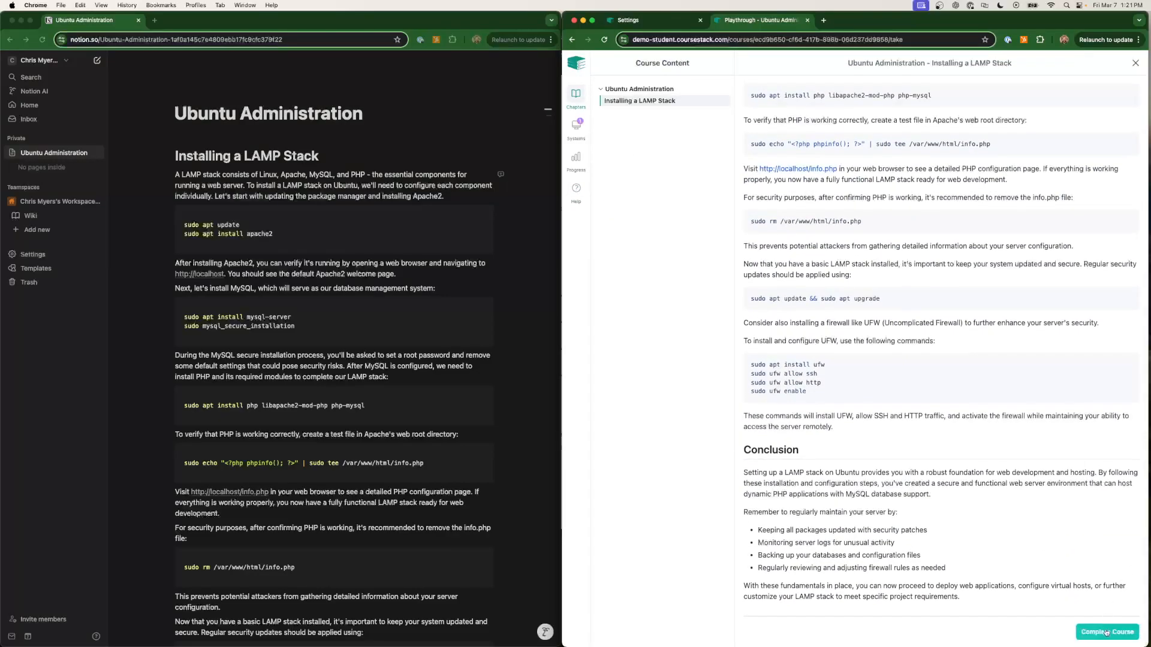
click(1106, 632)
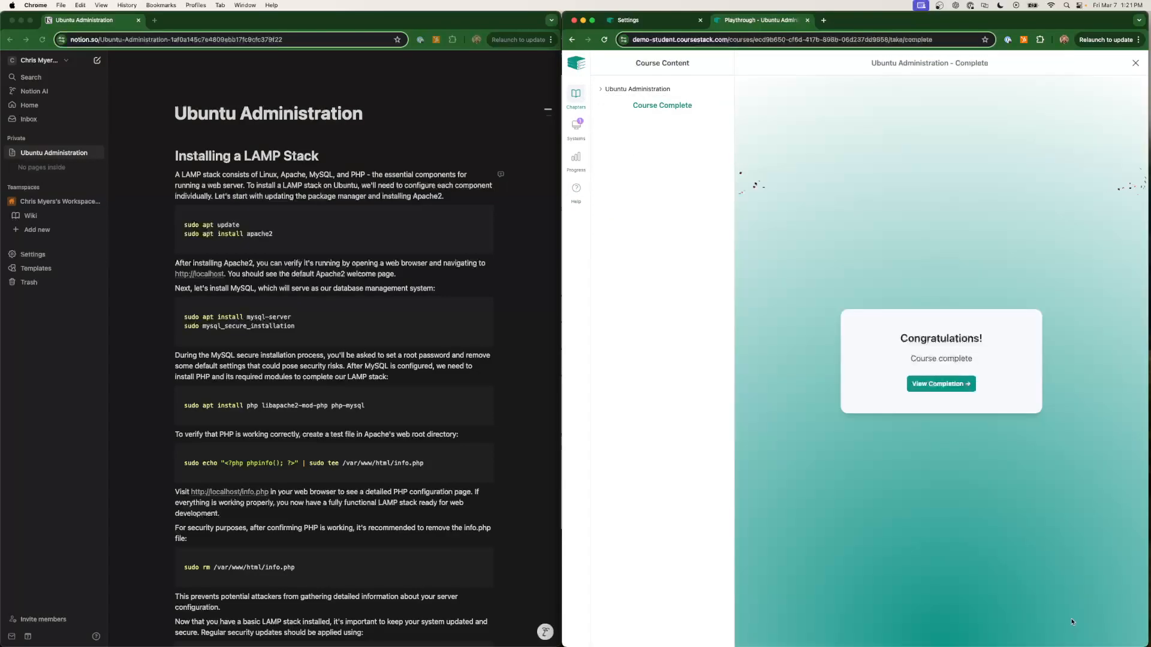
click(929, 385)
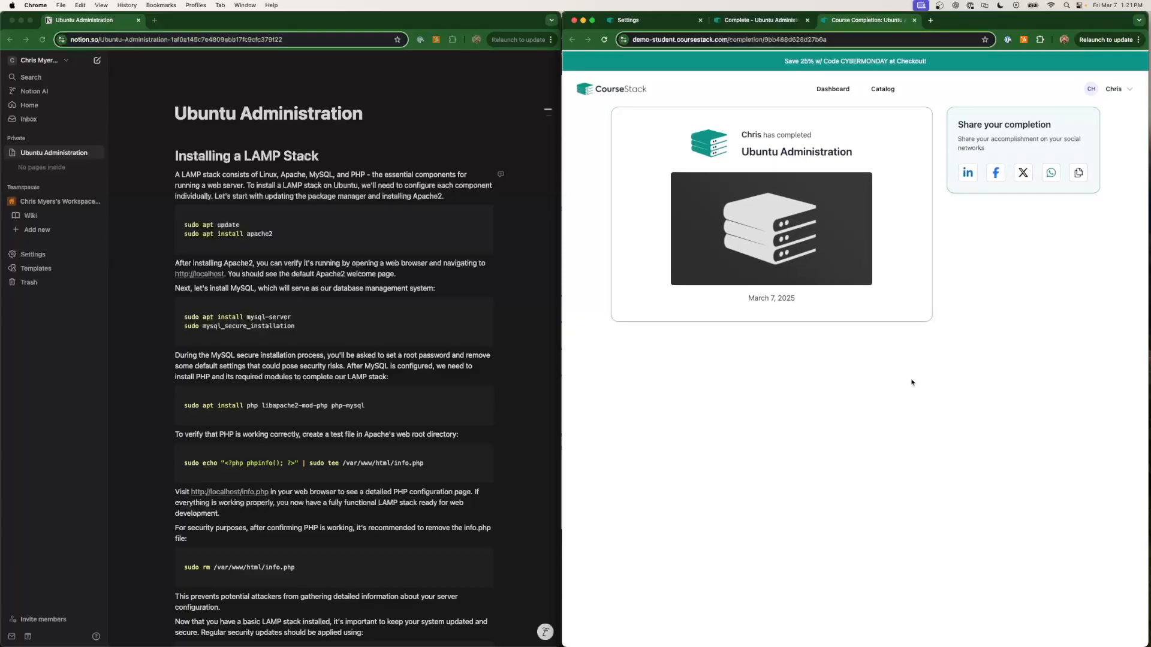
click(415, 287)
scroll(415, 287, down, 1)
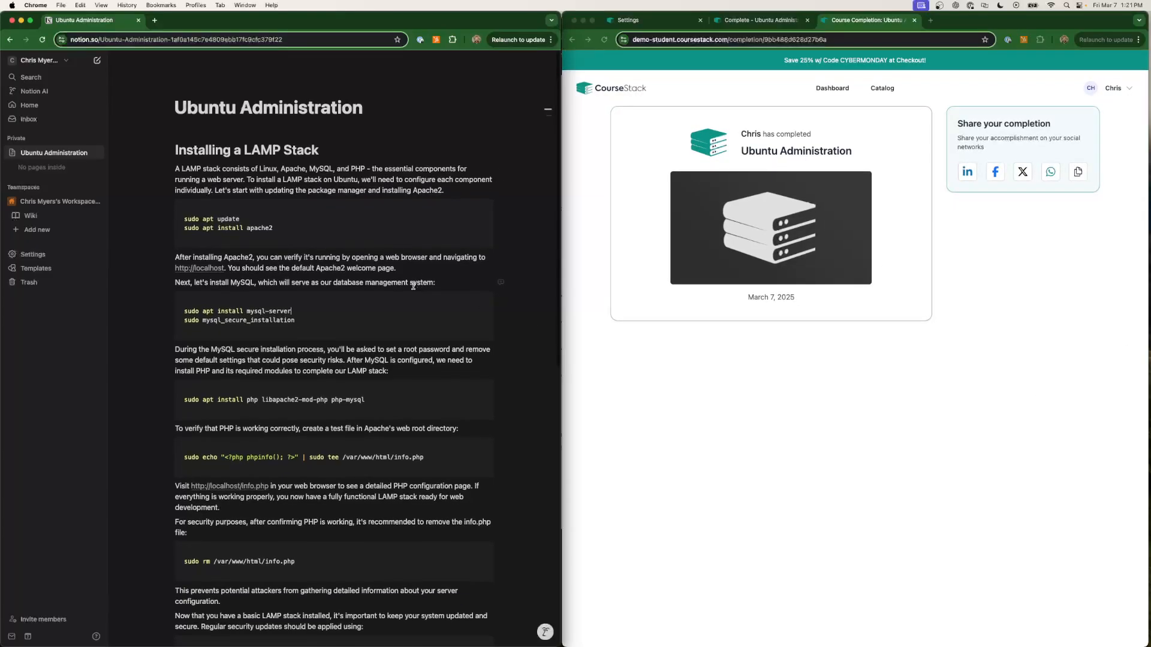